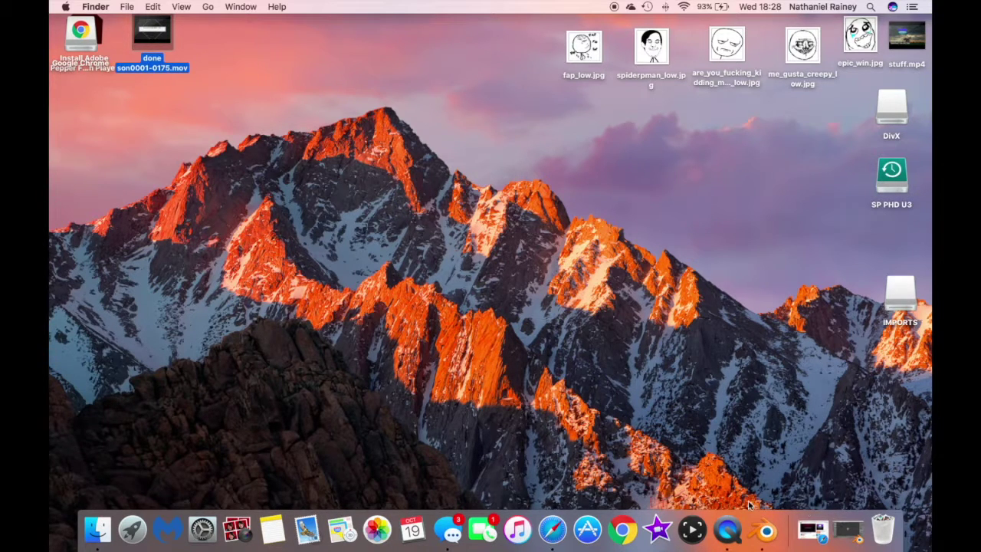
Step: Switch to Safari and load the blender.org website in the Google Drive file's tab
click(810, 534)
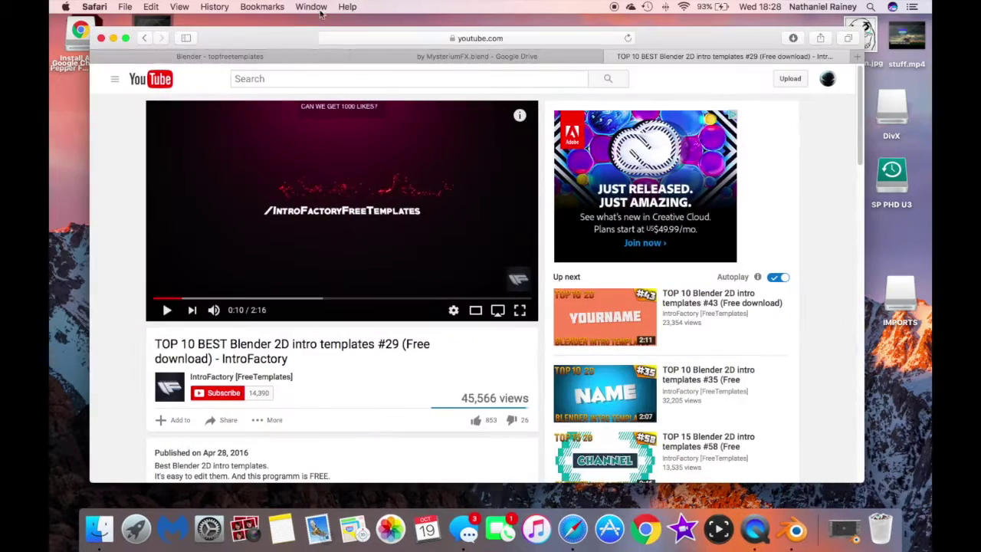
click(264, 56)
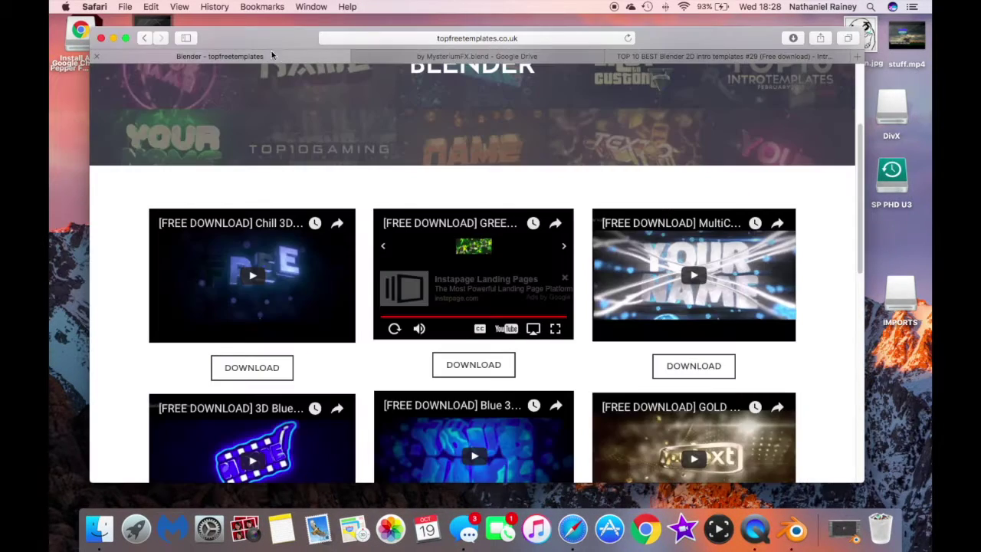
click(395, 56)
click(496, 37)
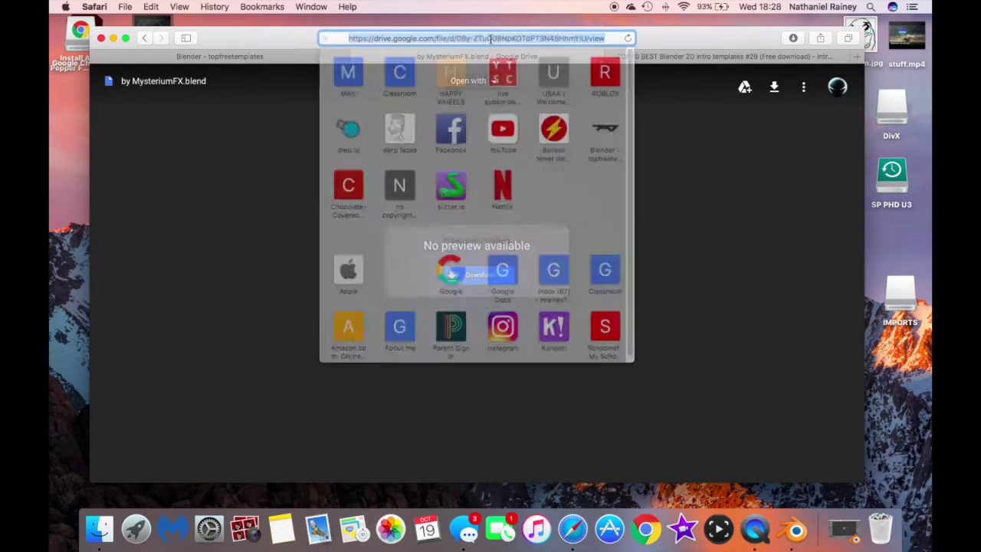
text(blender.org)
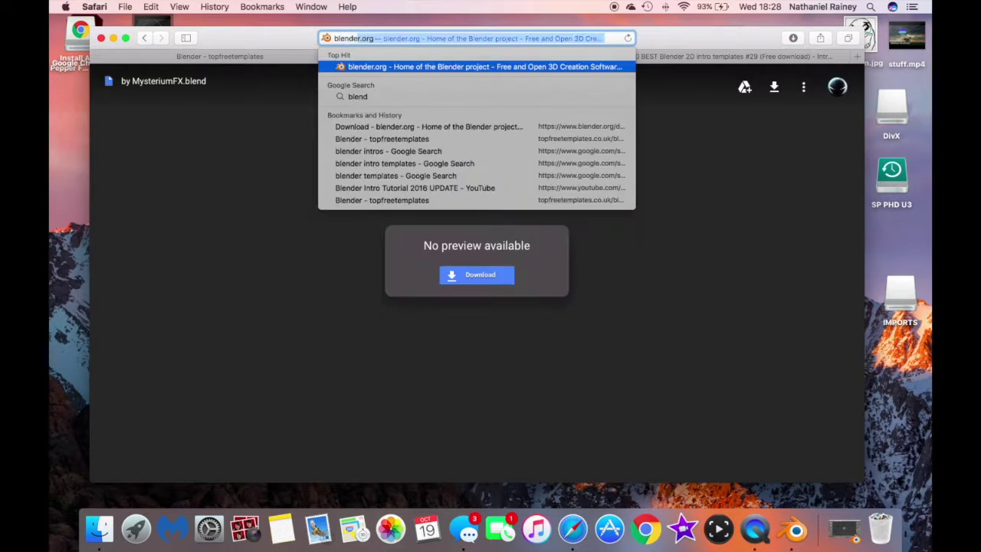
key(Return)
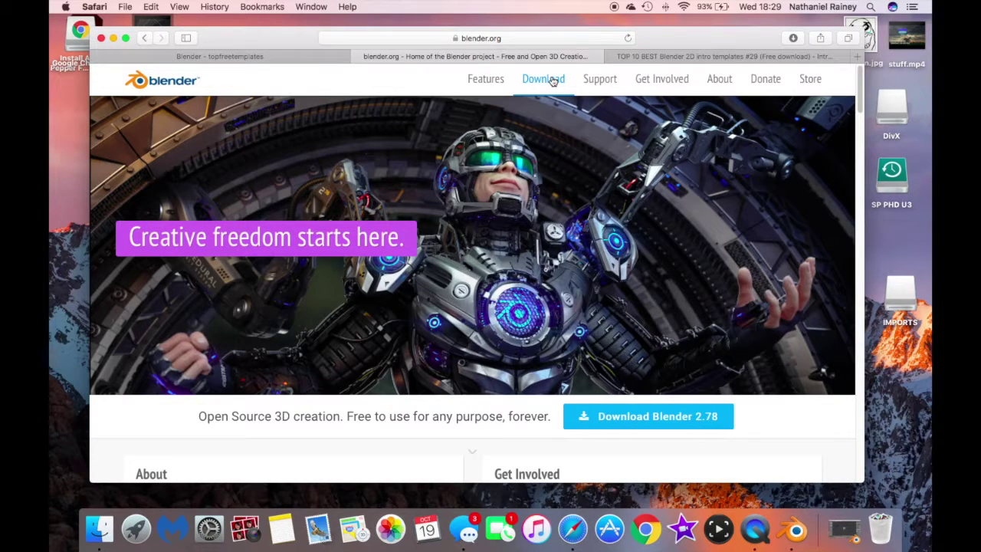
Step: Open the Blender download page and examine the Blender 2.78 packages and mirrors for Windows, Mac OSX and GNU/Linux
click(552, 82)
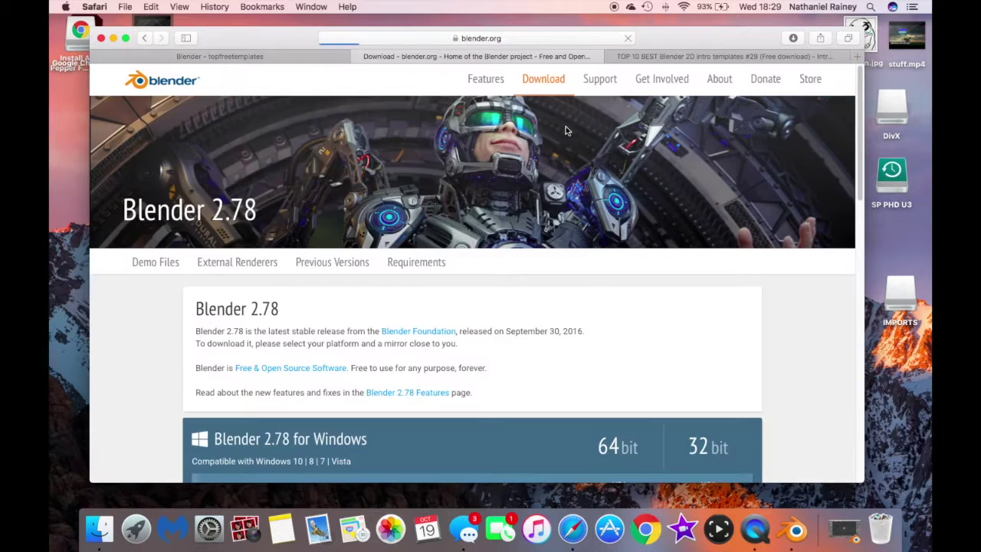
scroll(512, 224, down, 2)
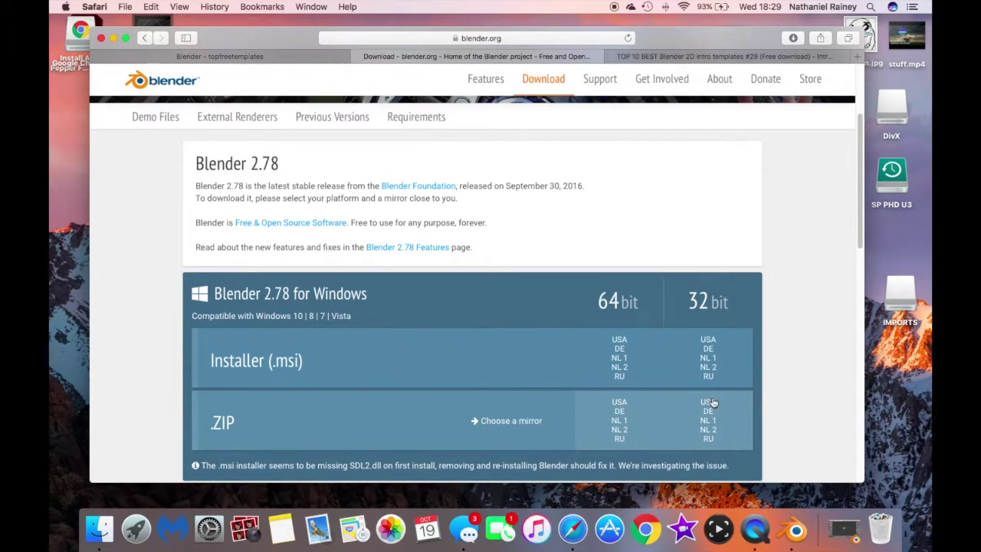
scroll(711, 408, down, 10)
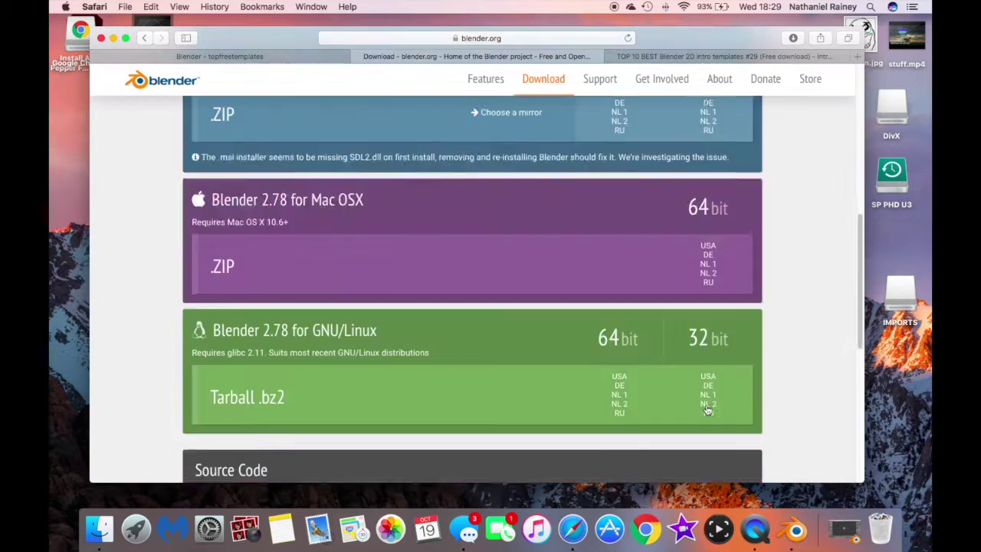
scroll(656, 347, up, 5)
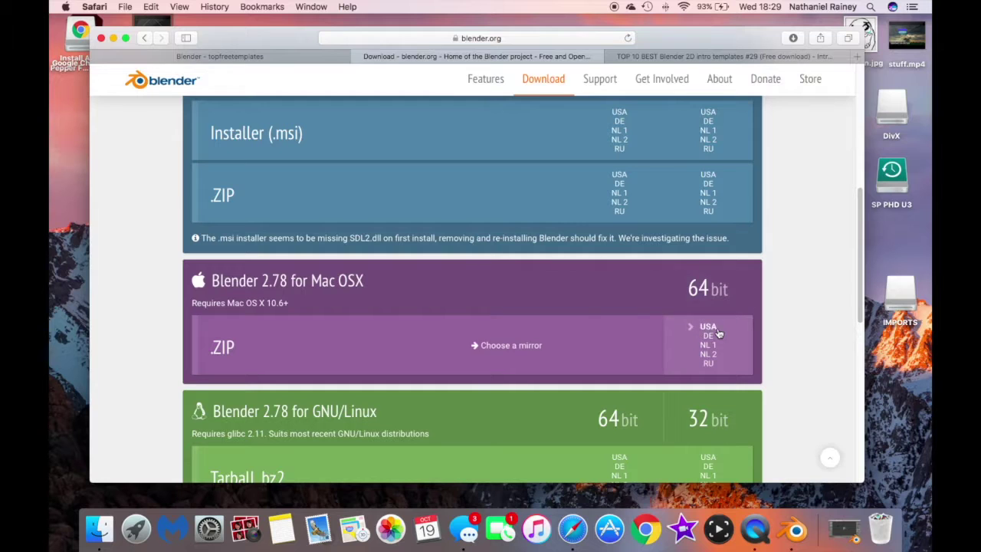
click(795, 38)
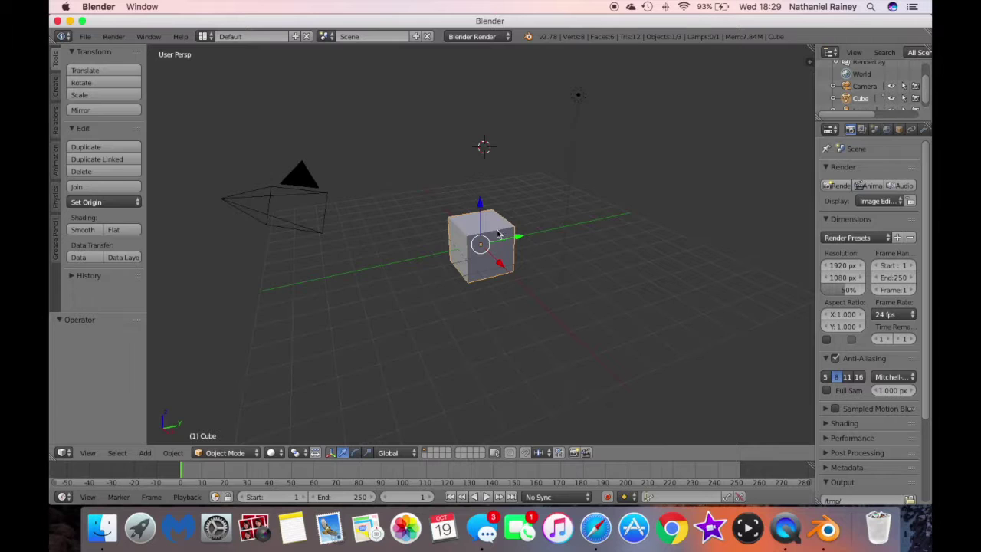
middle_drag(498, 234, 304, 172)
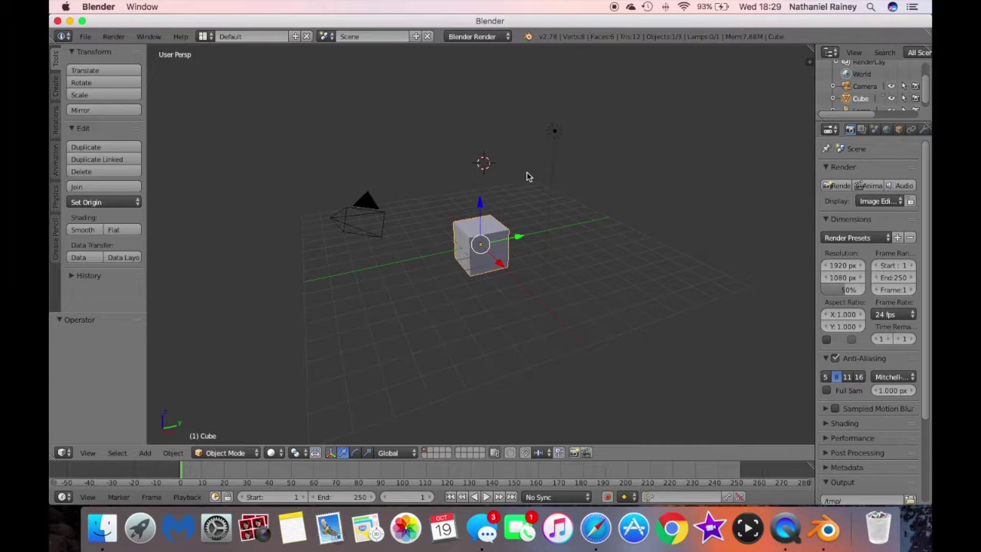
scroll(533, 177, up, 3)
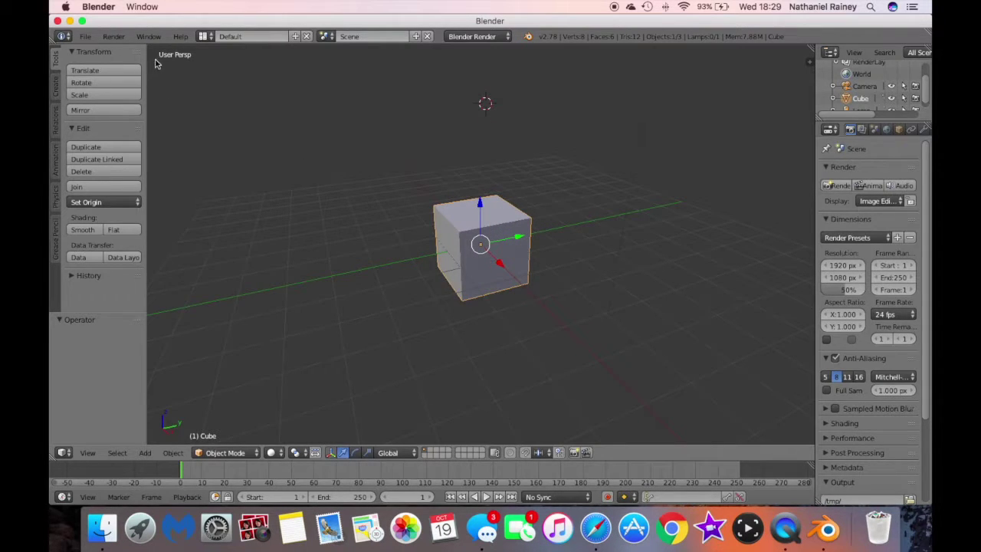
click(646, 173)
Step: Return to Safari's YouTube page for Blender 2D intro templates #29, play the video to preview a template and pause it
click(603, 532)
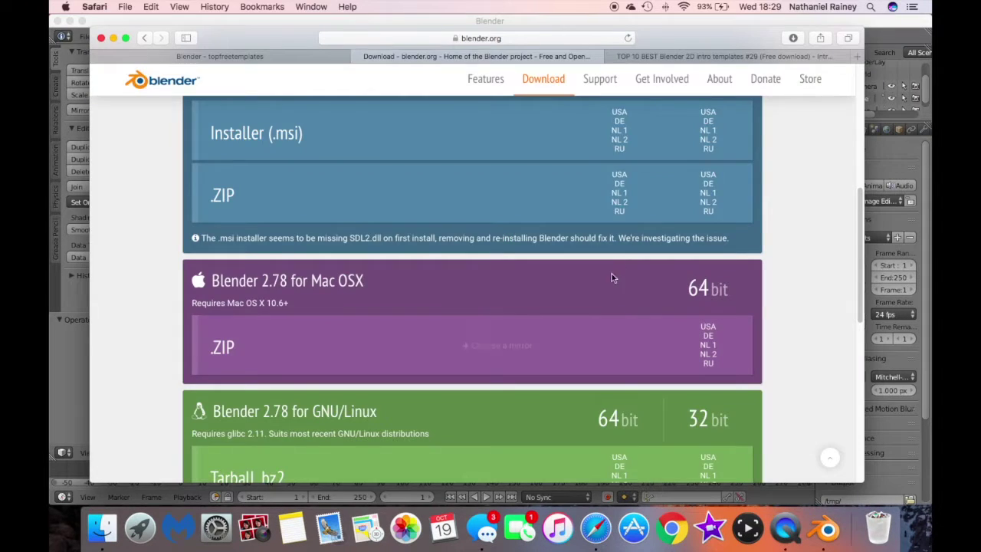
click(710, 57)
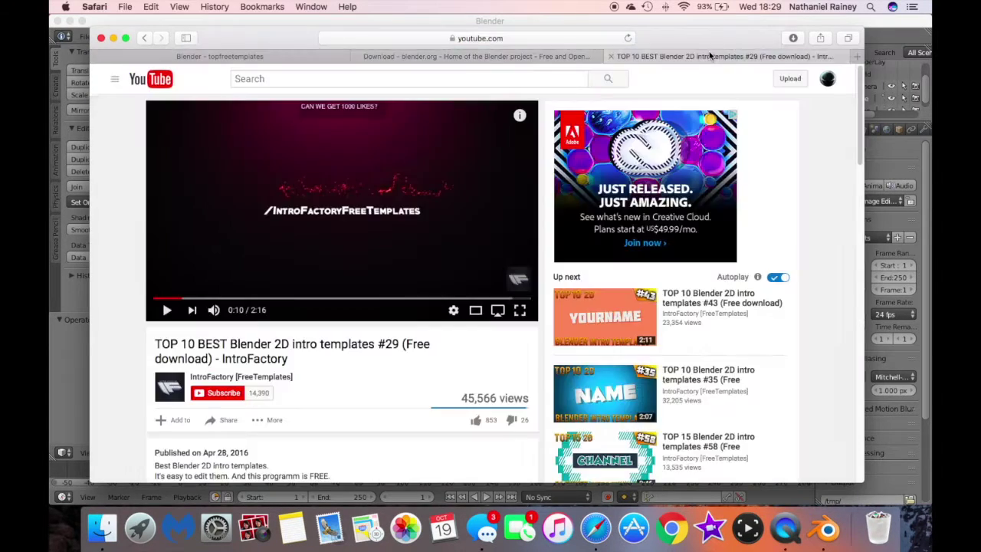
click(511, 38)
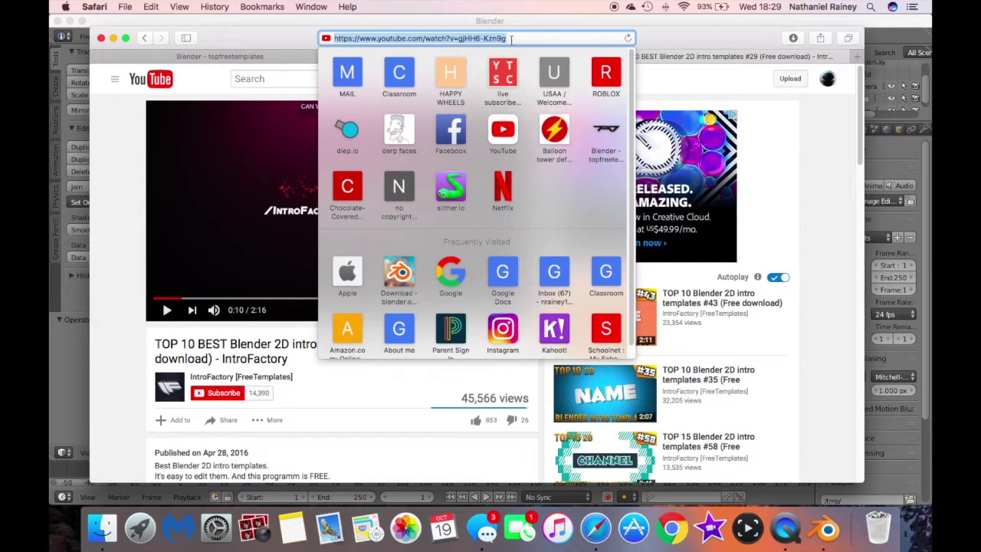
click(198, 81)
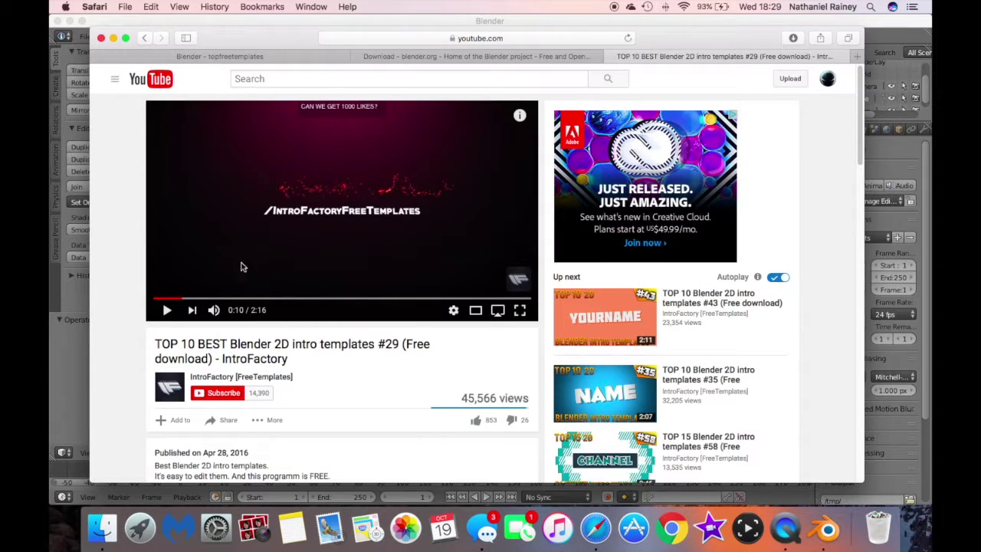
click(285, 215)
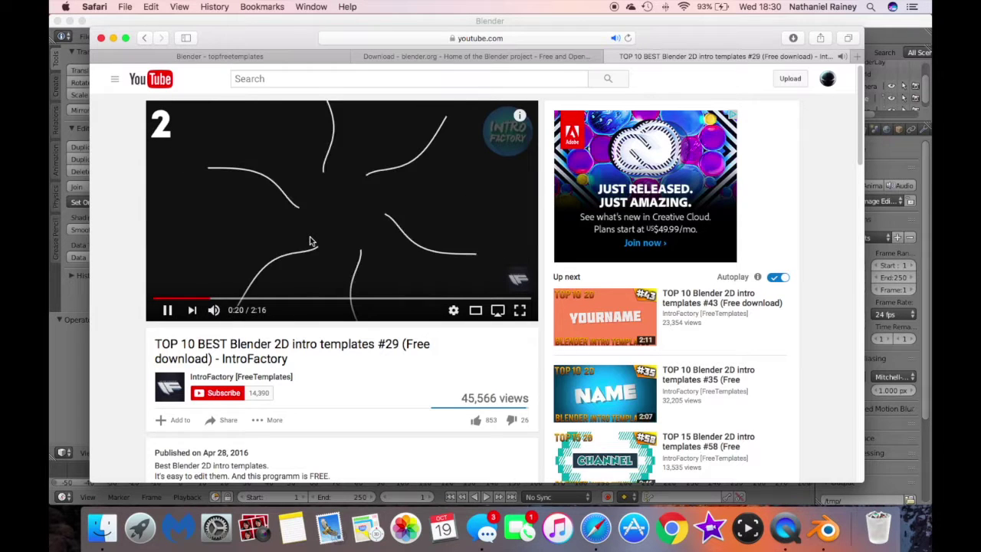
key(space)
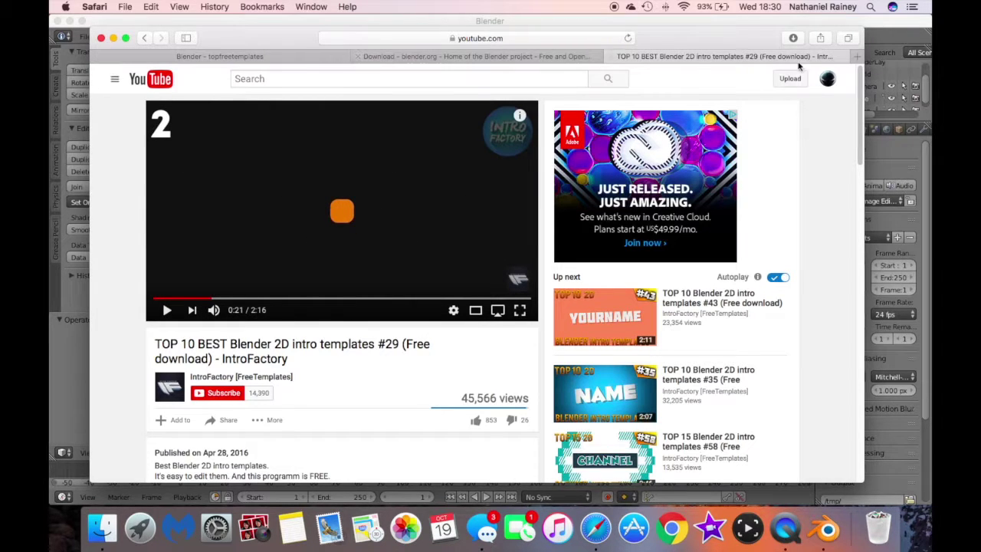
Step: Move the windows off the desktop files, play done son0001-0175.mov in QuickTime Player and close it
drag(733, 39, 729, 112)
drag(687, 30, 678, 112)
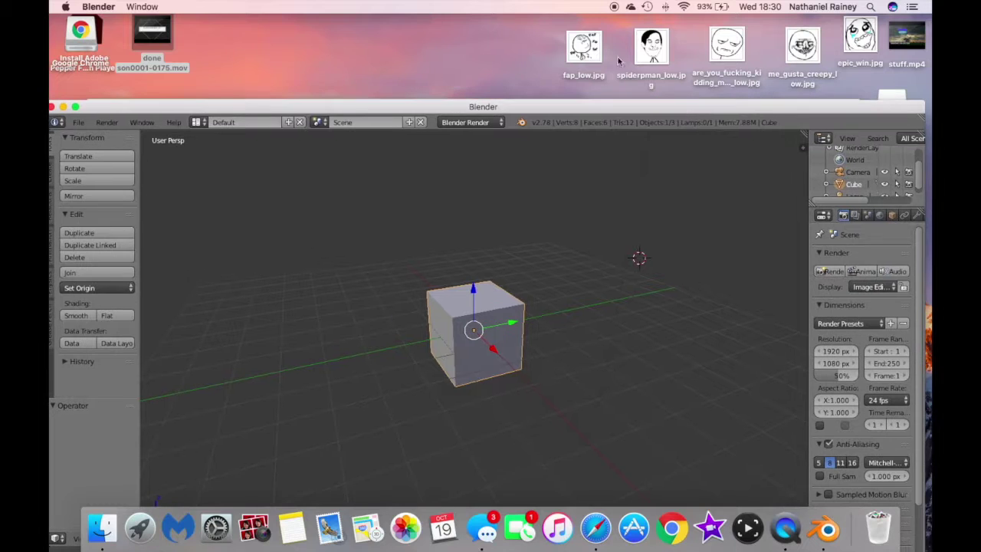
click(152, 42)
double_click(153, 43)
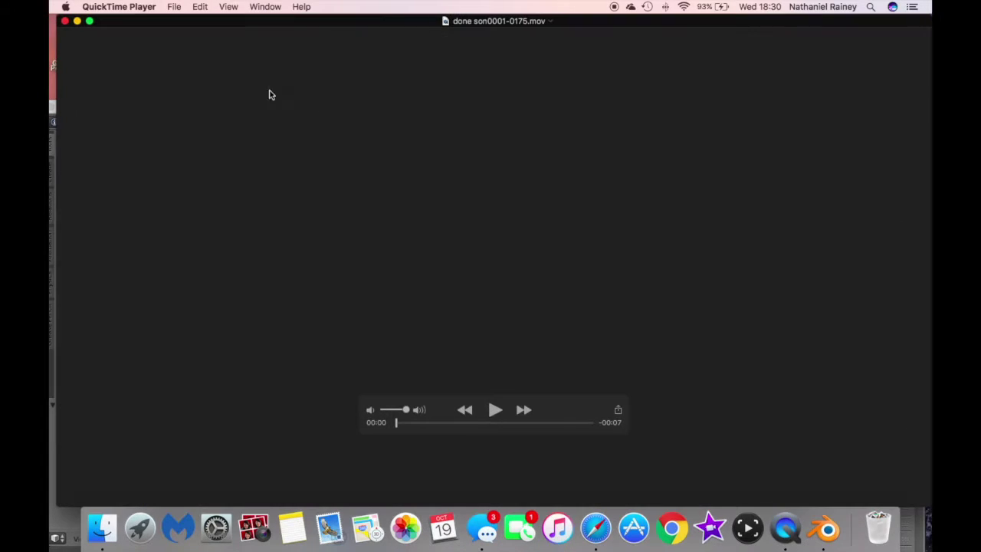
click(495, 410)
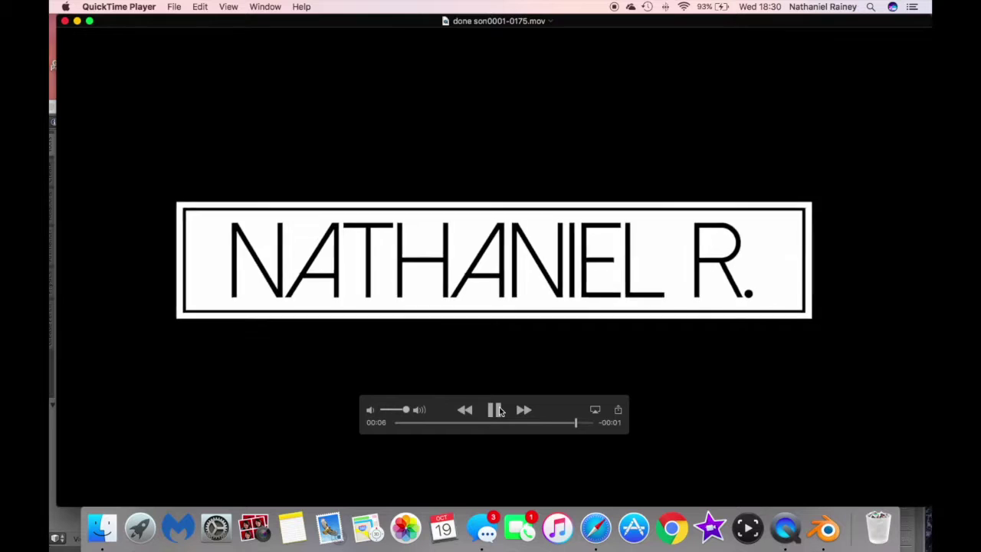
click(65, 21)
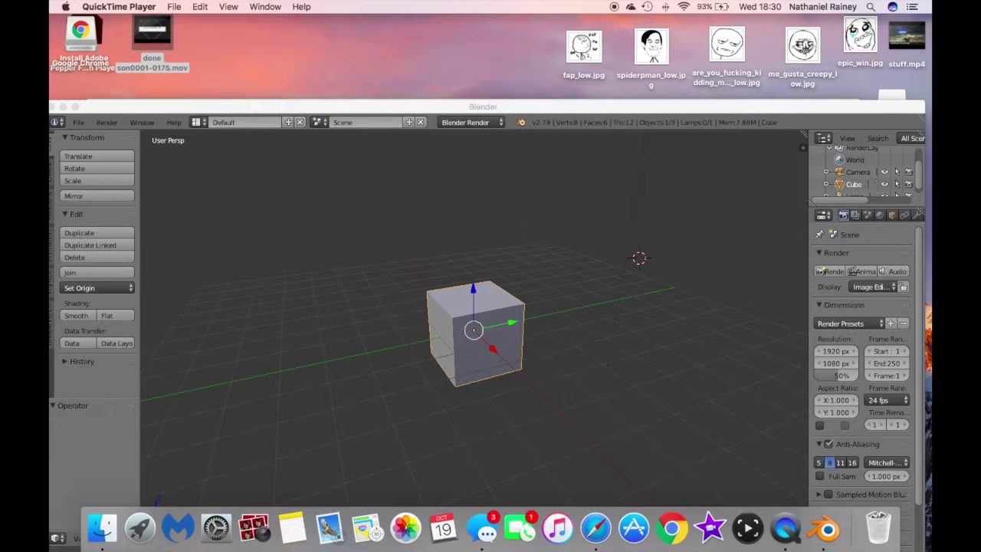
Step: Return to the YouTube page in Safari, expand the video description and open the Dropbox download link of template #1
double_click(450, 106)
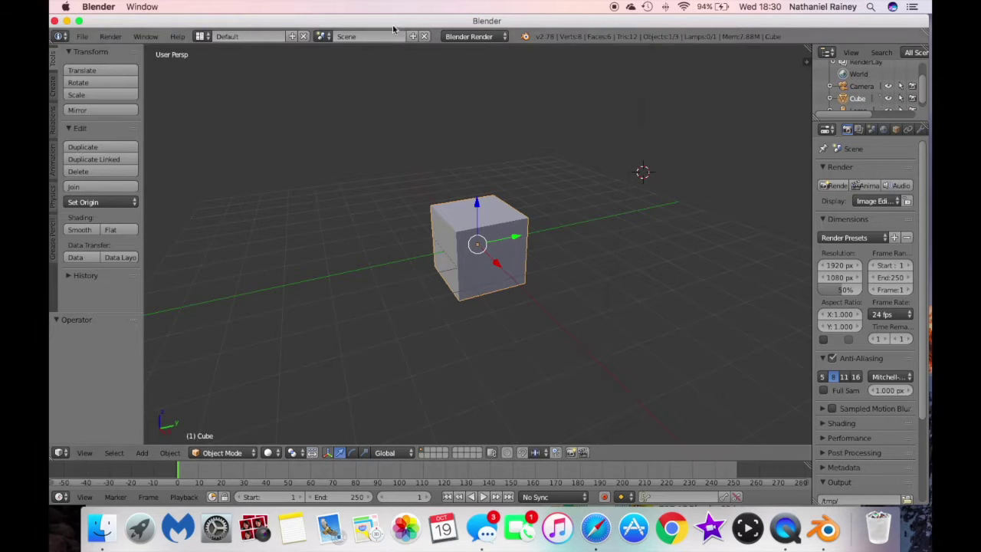
double_click(475, 21)
click(583, 115)
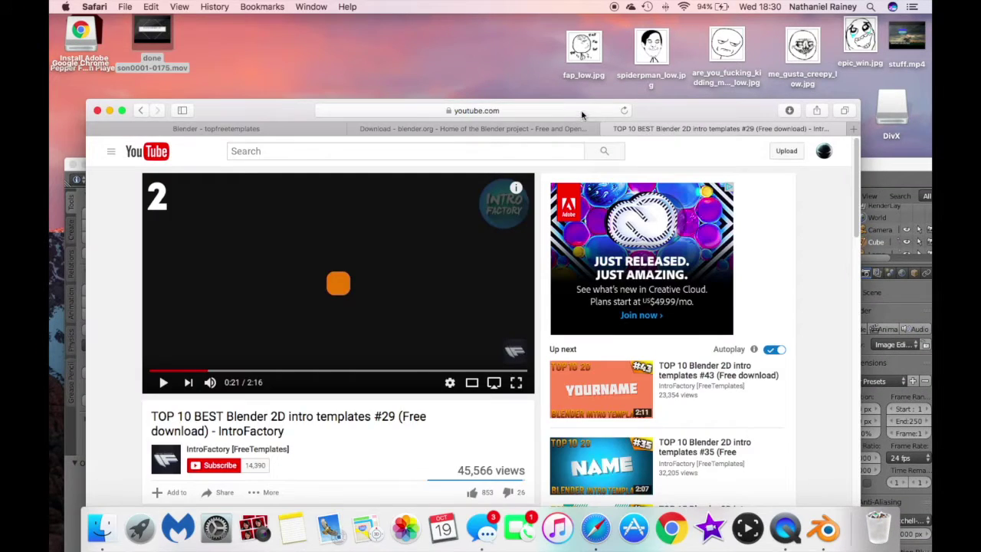
double_click(582, 115)
scroll(365, 268, down, 5)
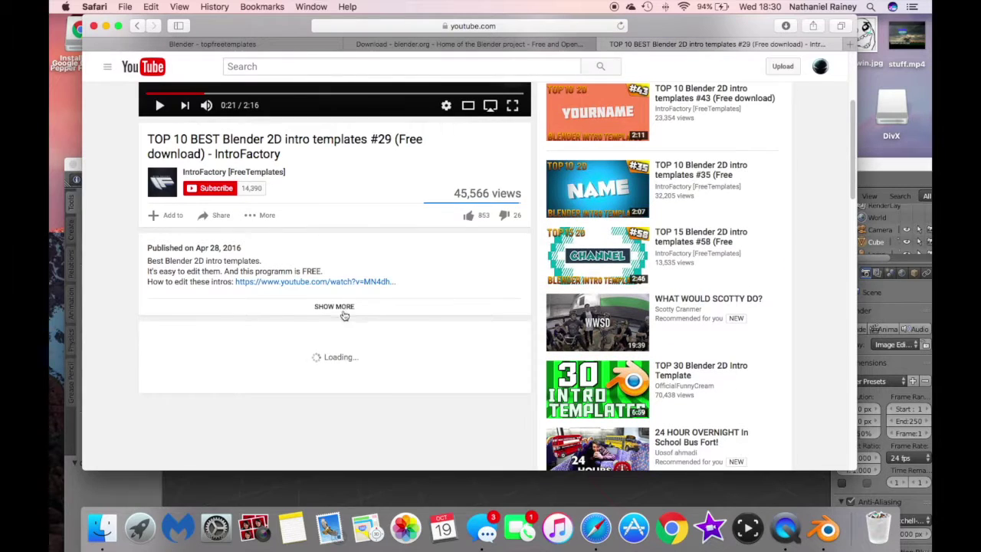
click(342, 310)
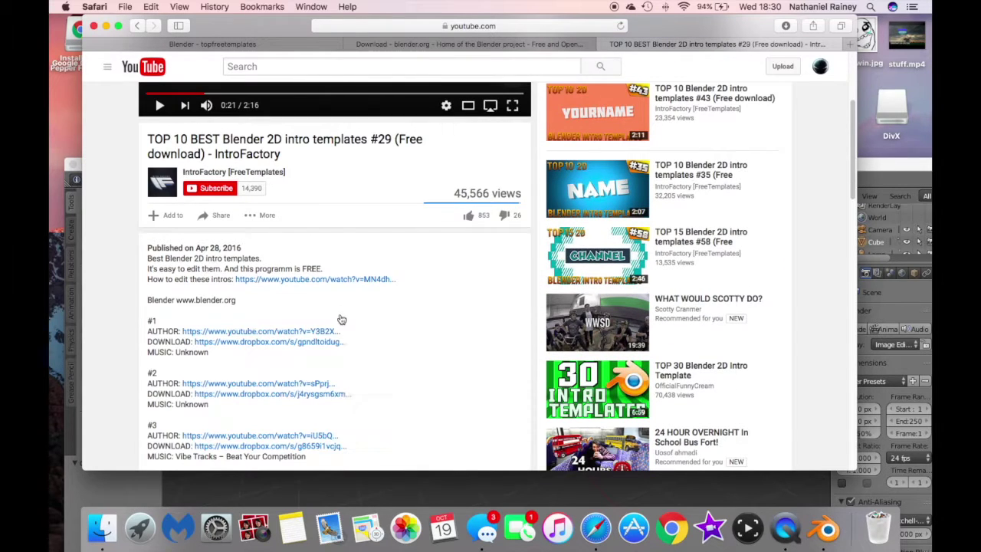
click(248, 342)
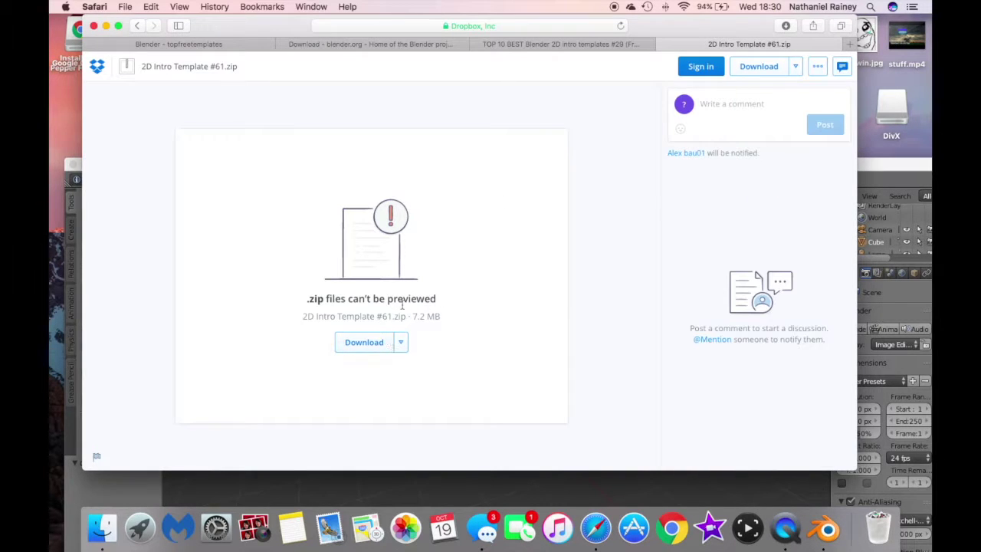
Step: Request the download of 2D Intro Template #61.zip and sign in to Dropbox with the first listed Google account's e-mail
click(386, 343)
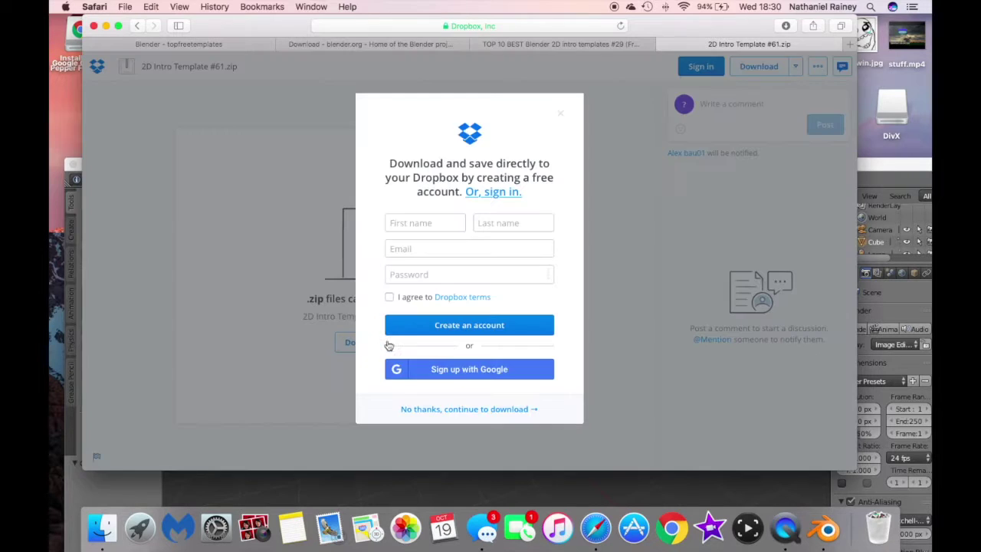
click(472, 373)
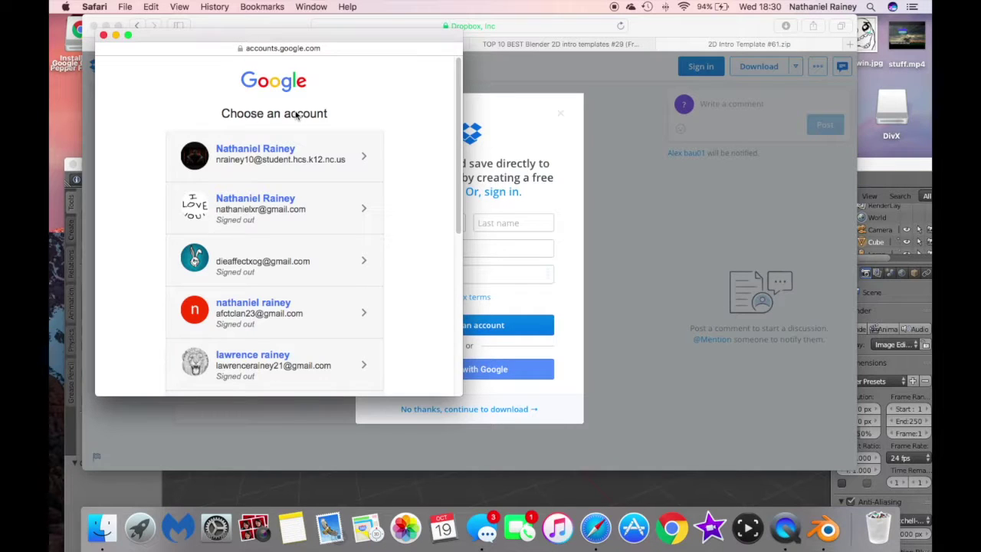
click(269, 156)
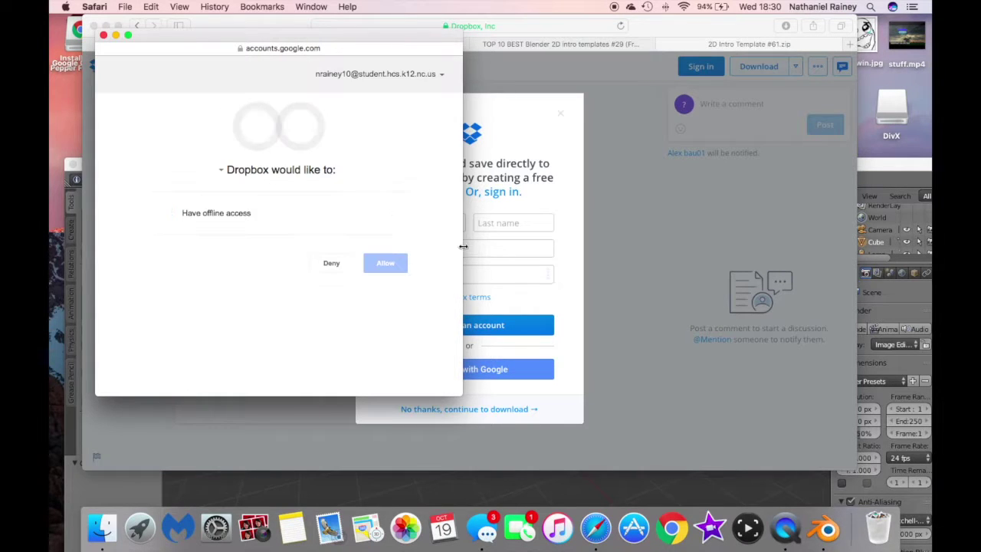
click(385, 264)
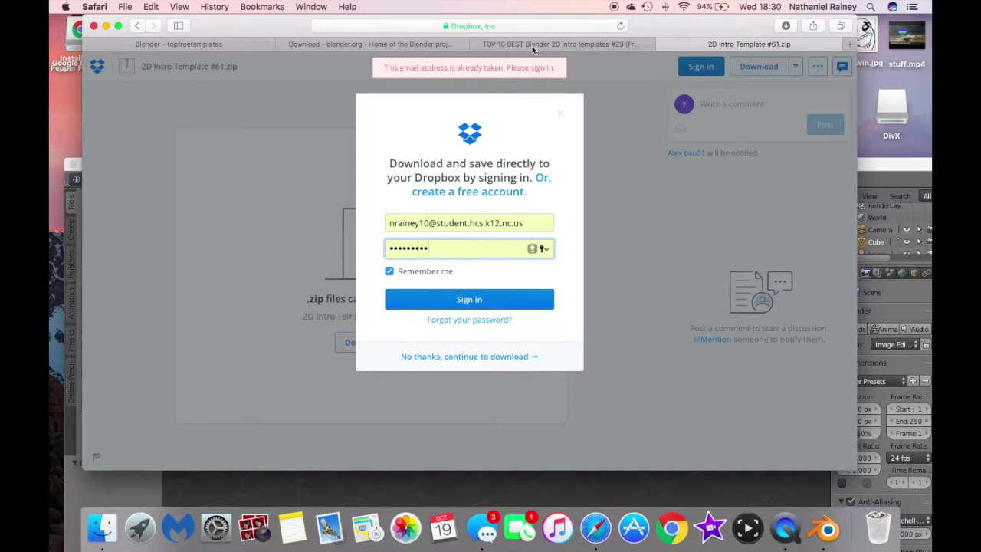
click(468, 302)
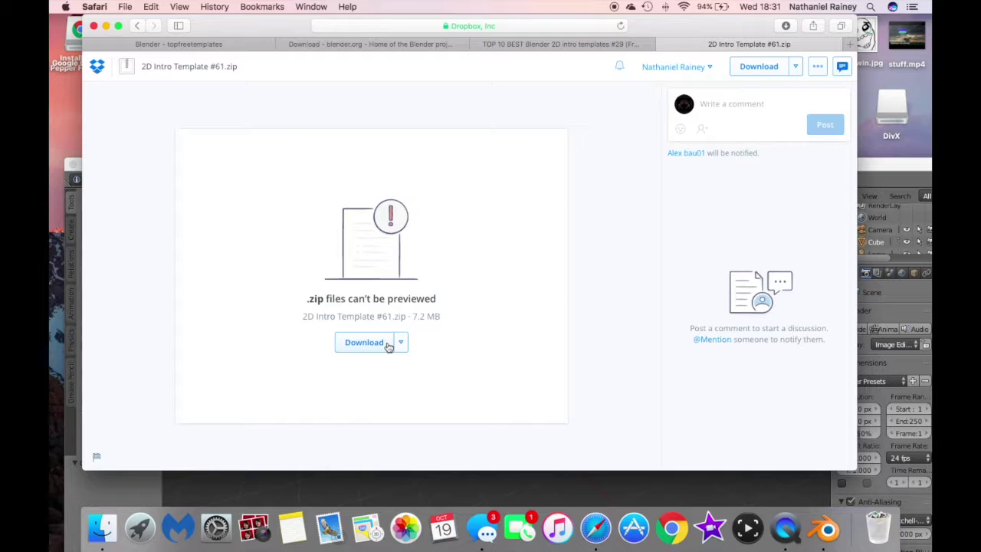
Step: Open the downloaded 2D Intro Template #61 folder and load its .blend template file in Blender
click(785, 25)
double_click(760, 81)
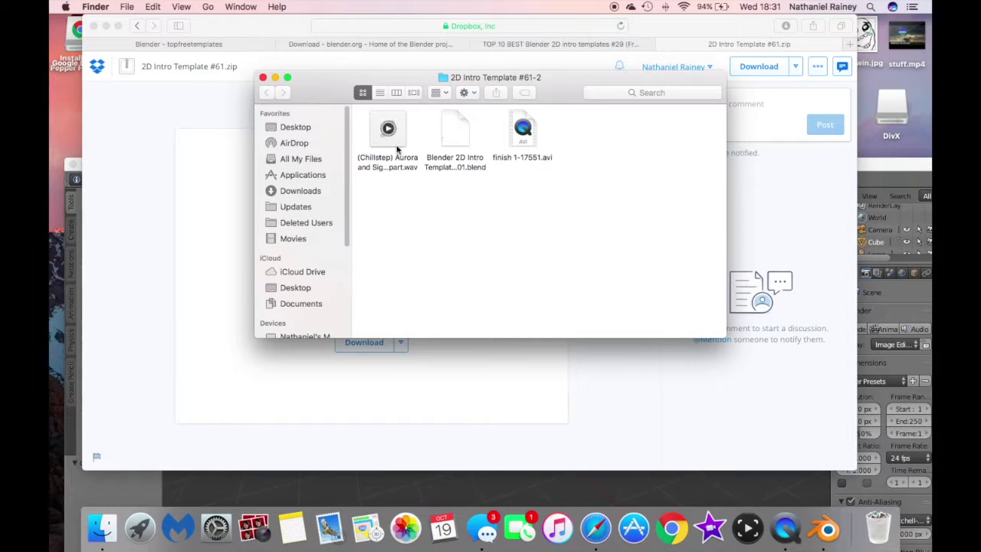
mouse_move(405, 128)
double_click(456, 135)
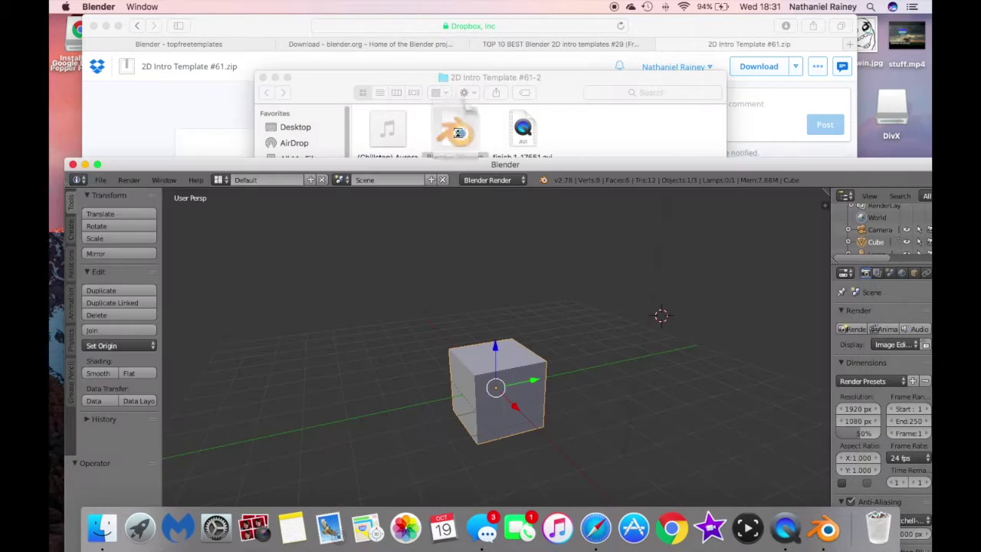
drag(589, 168, 582, 17)
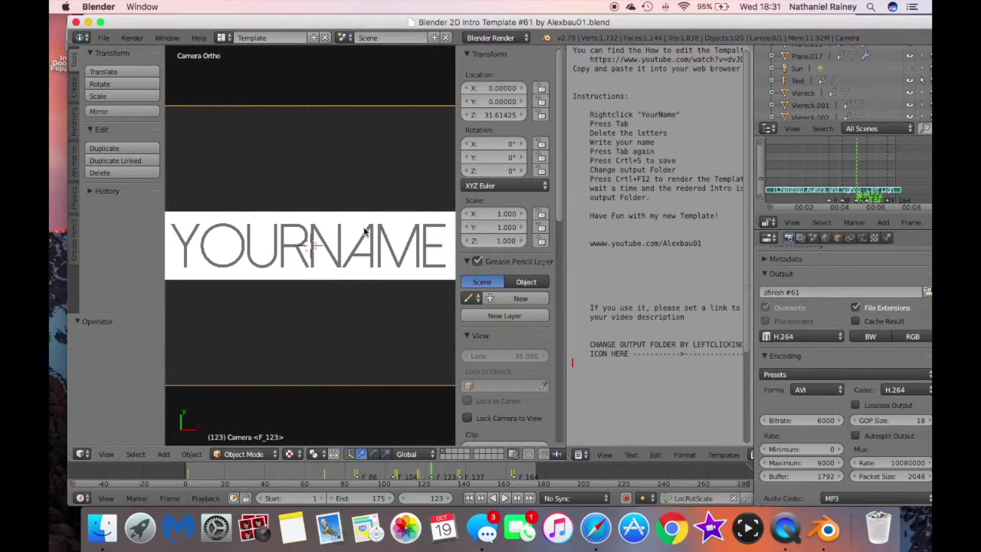
click(357, 252)
click(324, 244)
click(318, 236)
click(321, 235)
click(337, 187)
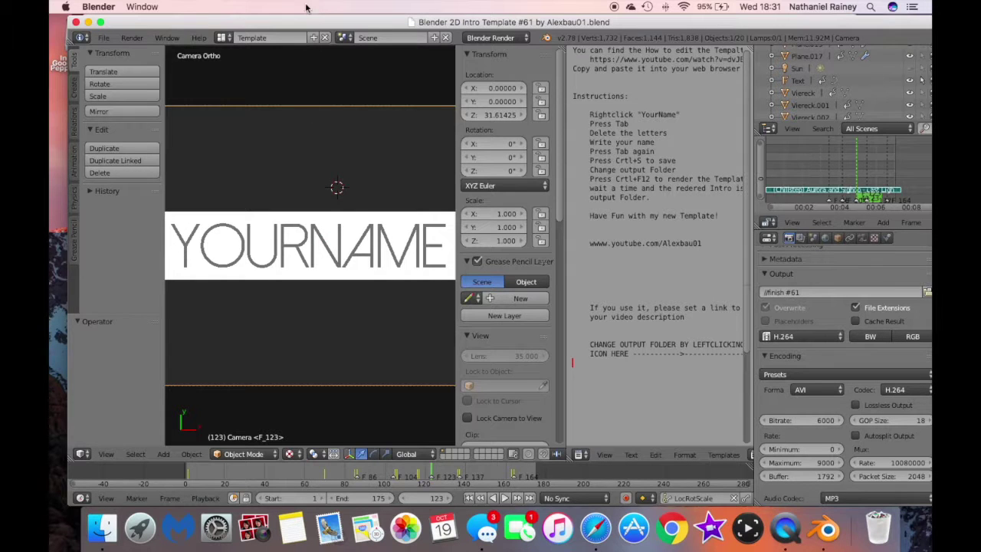
Step: Replace the YOURNAME placeholder letters of the template's text object with a first name, a space and the surname initial
drag(304, 24, 261, 24)
right_click(310, 242)
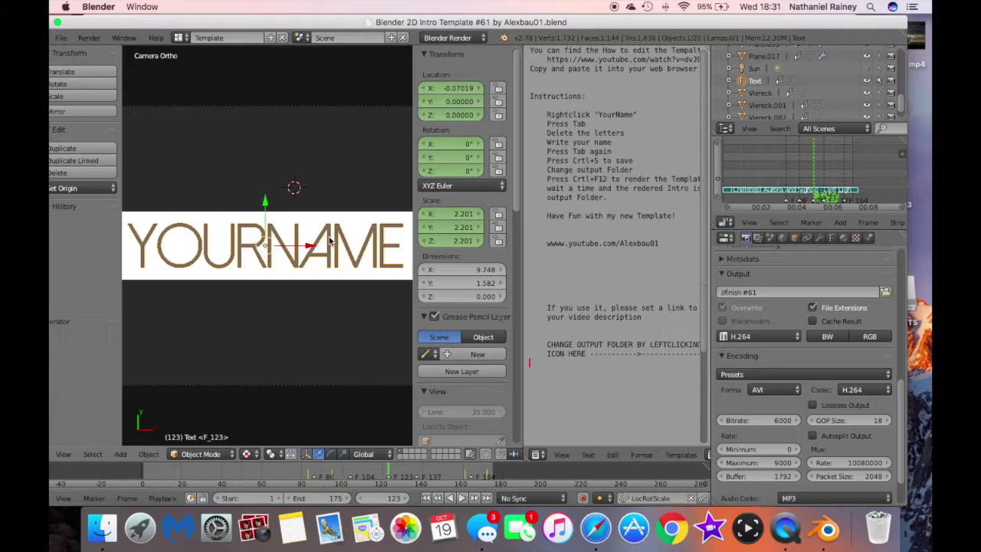
key(Tab)
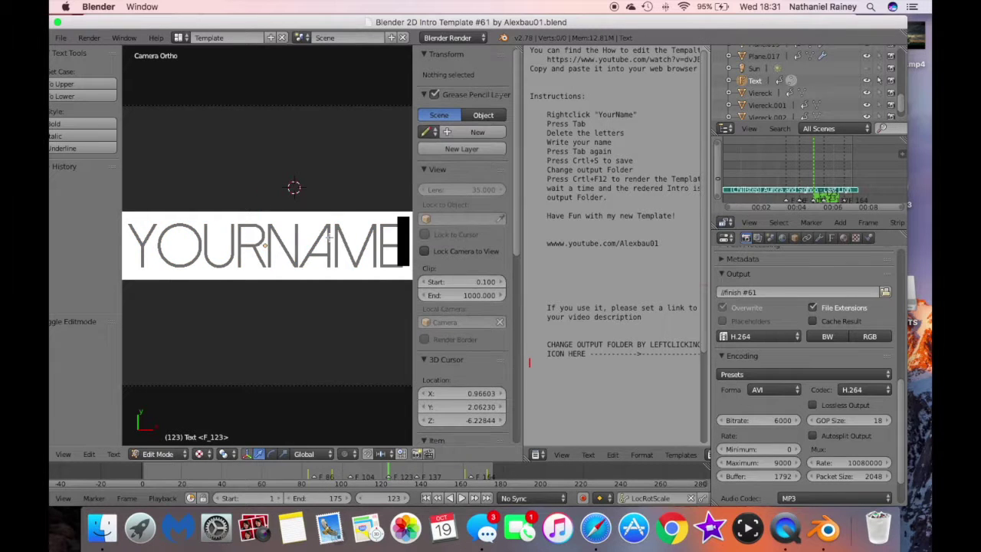
key(BackSpace)
key(BackSpace)
key(BackSpace)
key(BackSpace)
key(BackSpace)
key(BackSpace)
key(BackSpace)
key(BackSpace)
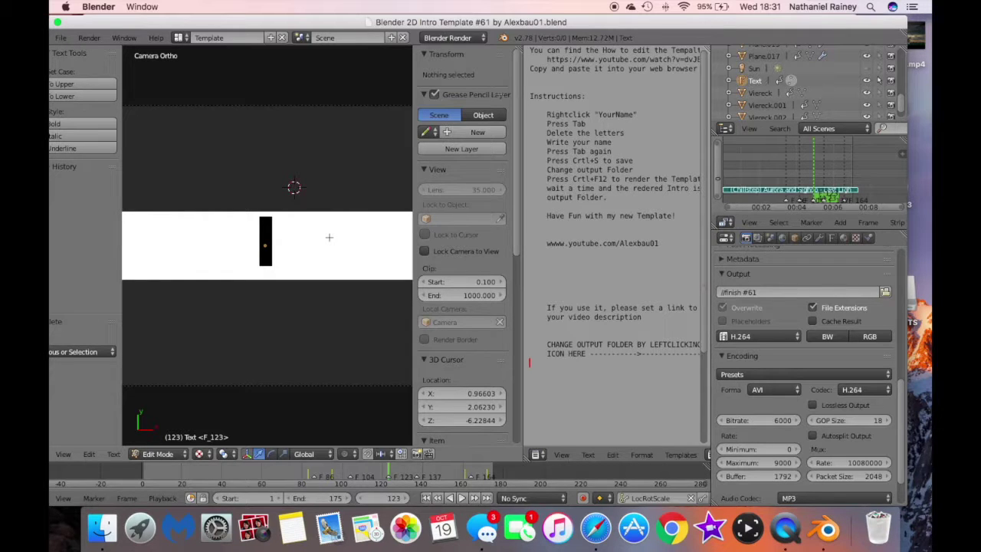
text(NATHANIEL)
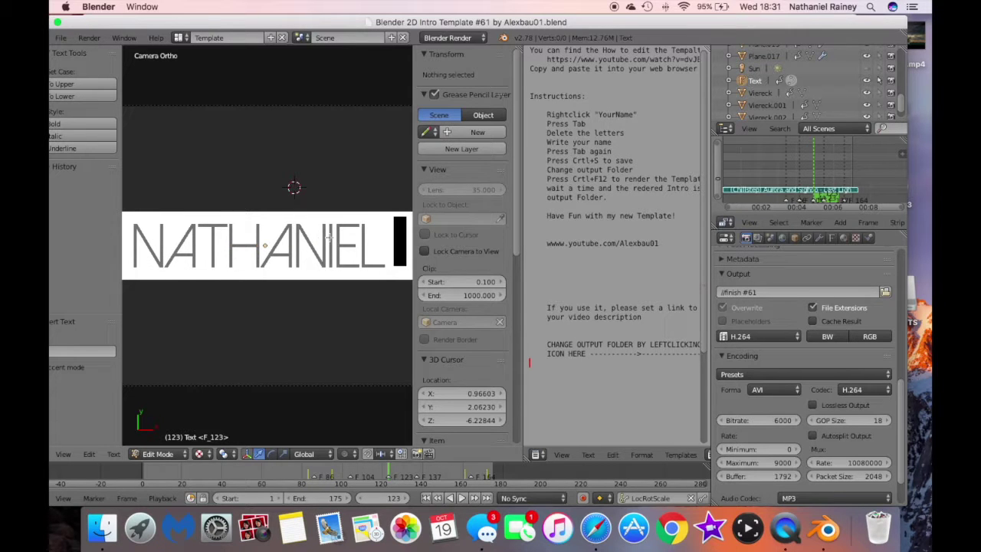
text( R)
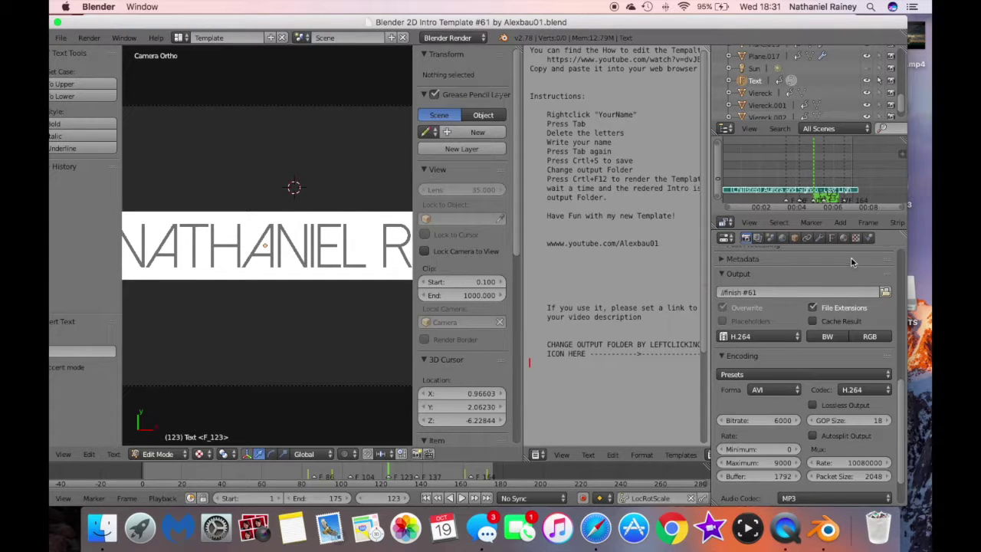
Step: Set the encoding format to MPEG-4 and the render output folder to Downloads, keeping the file name finish #61
click(764, 391)
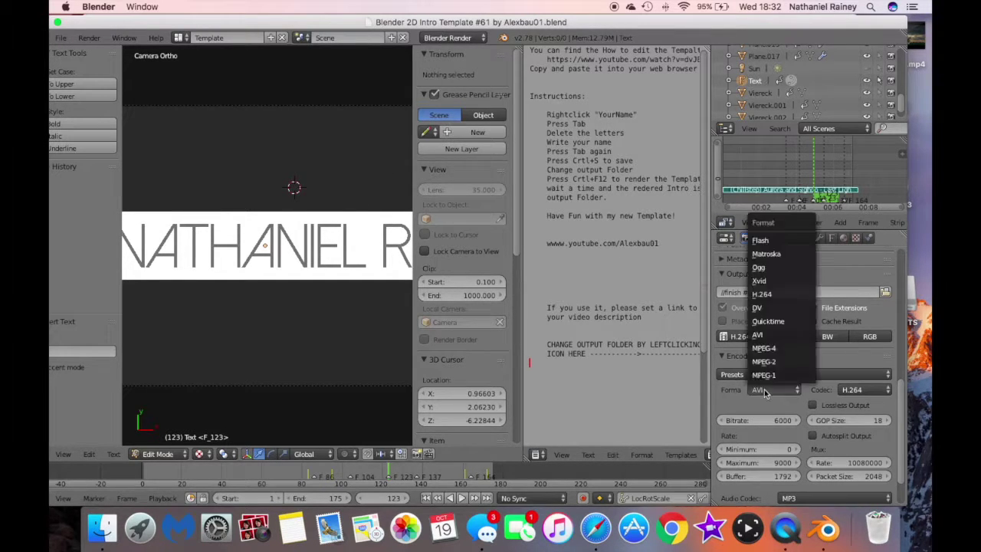
click(782, 350)
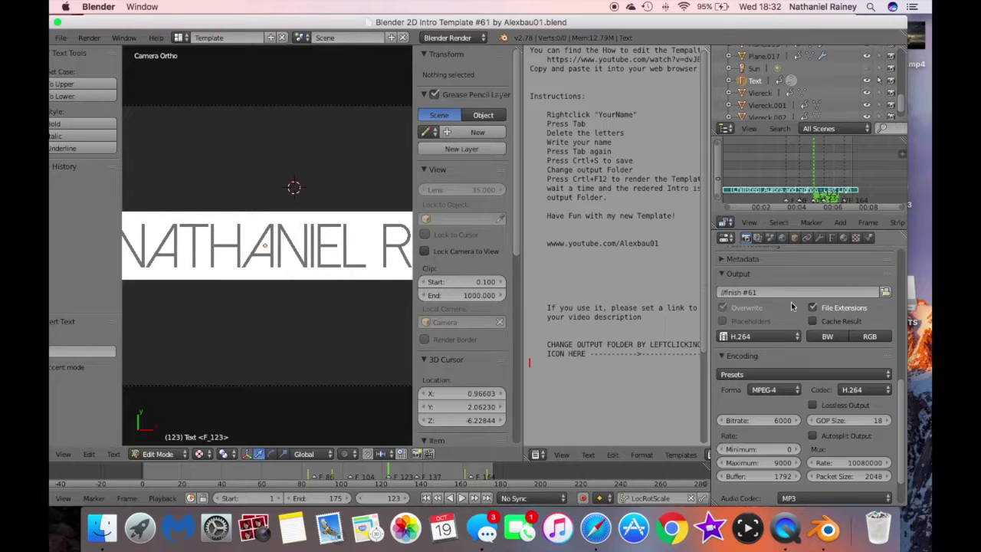
click(885, 292)
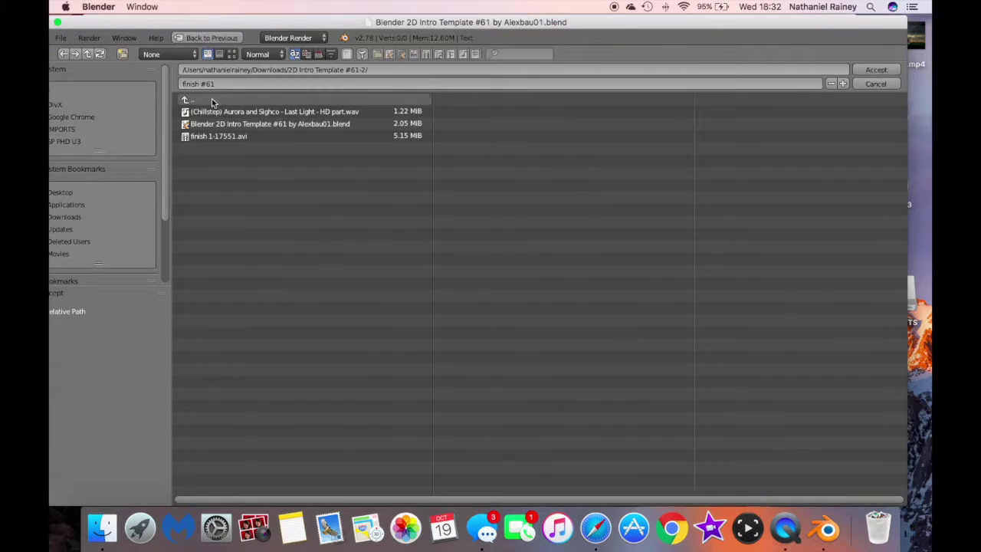
drag(127, 21, 148, 21)
click(91, 219)
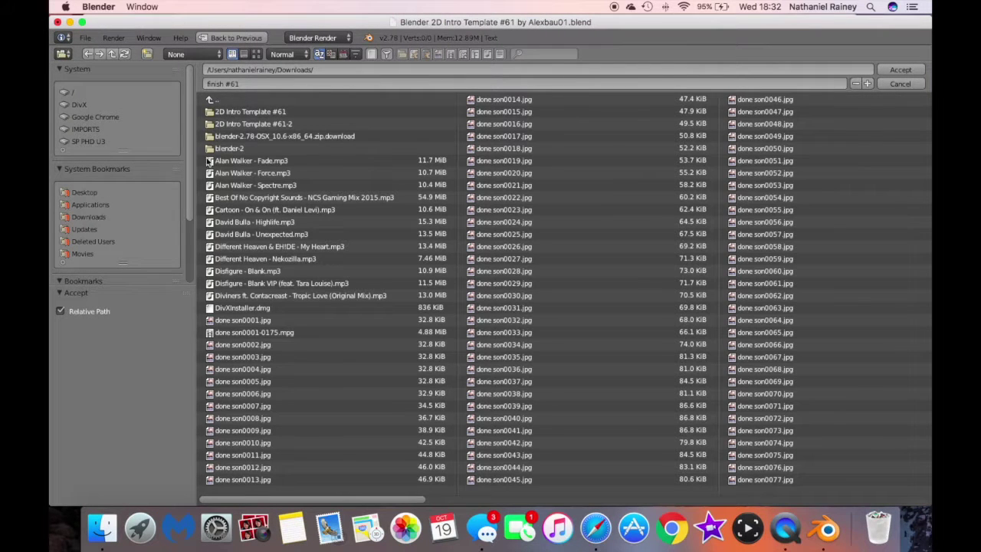
click(901, 69)
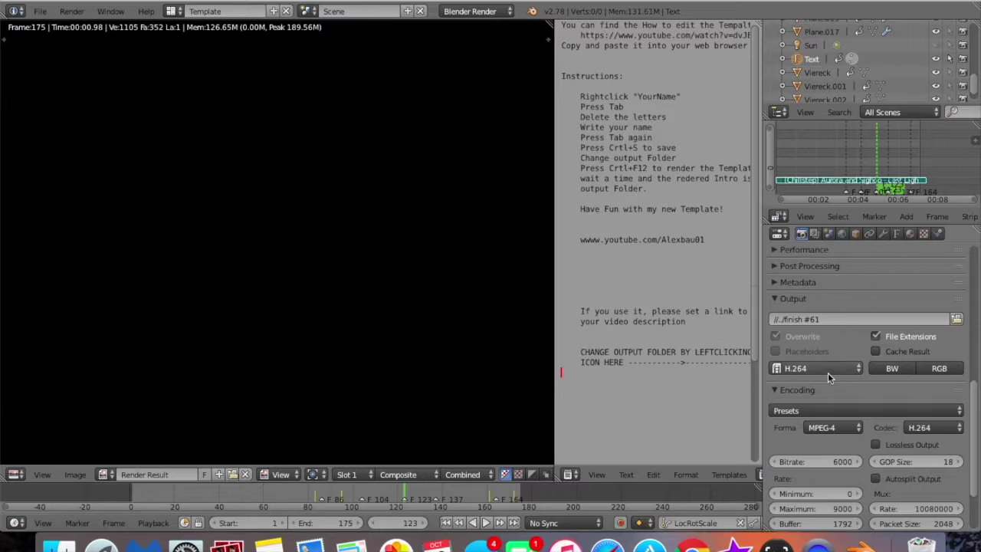
Step: Set the output file format to QuickTime with the MPEG4 video codec and the AAC audio codec
click(828, 373)
click(836, 368)
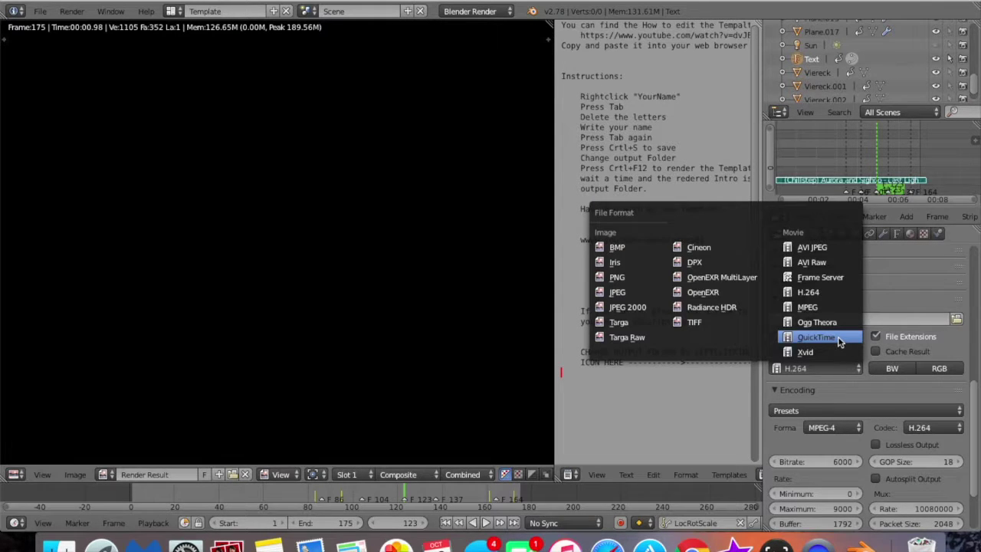
click(842, 343)
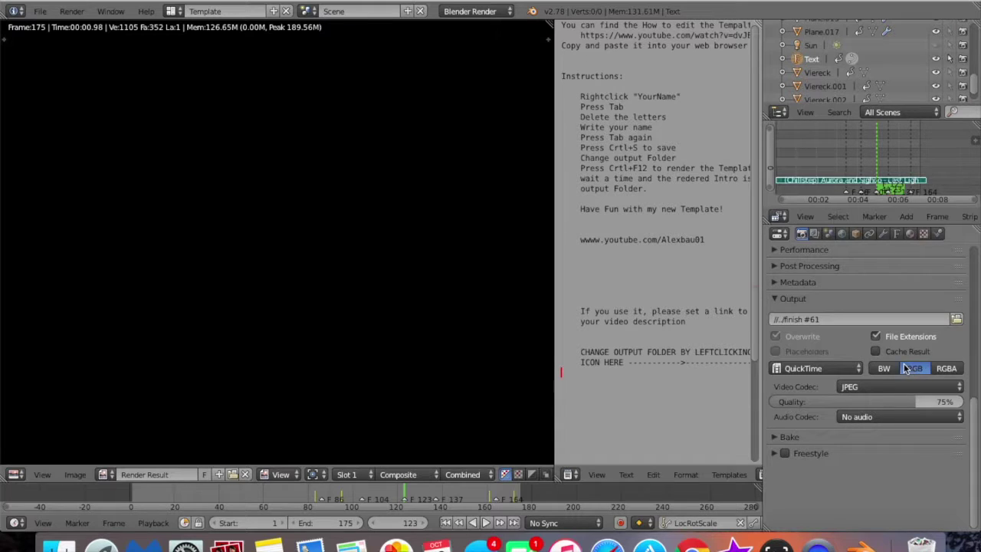
click(878, 387)
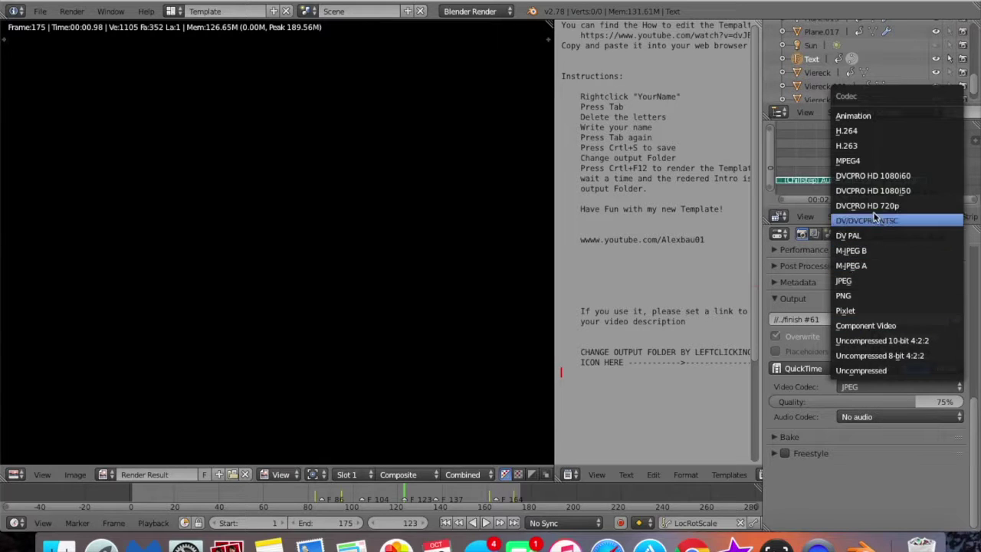
click(880, 162)
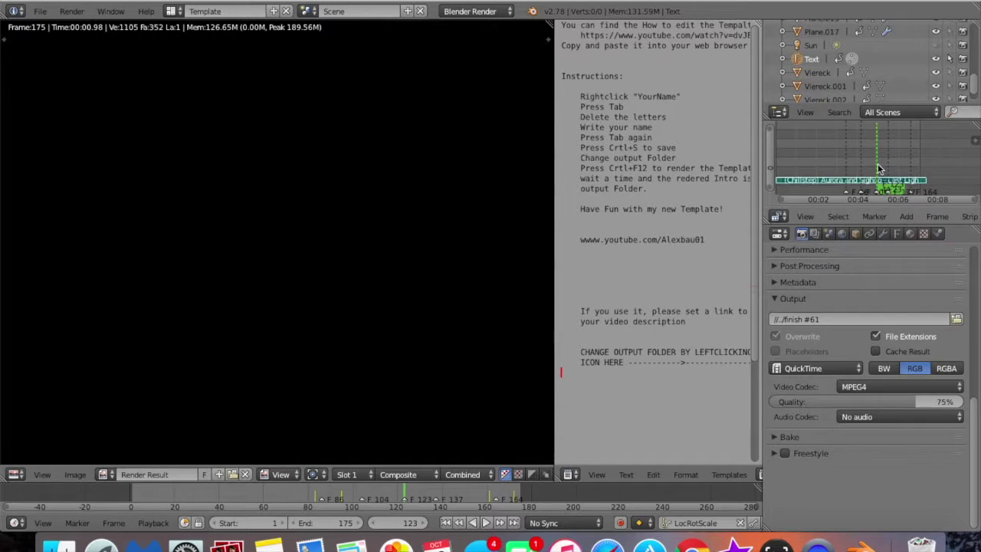
click(881, 417)
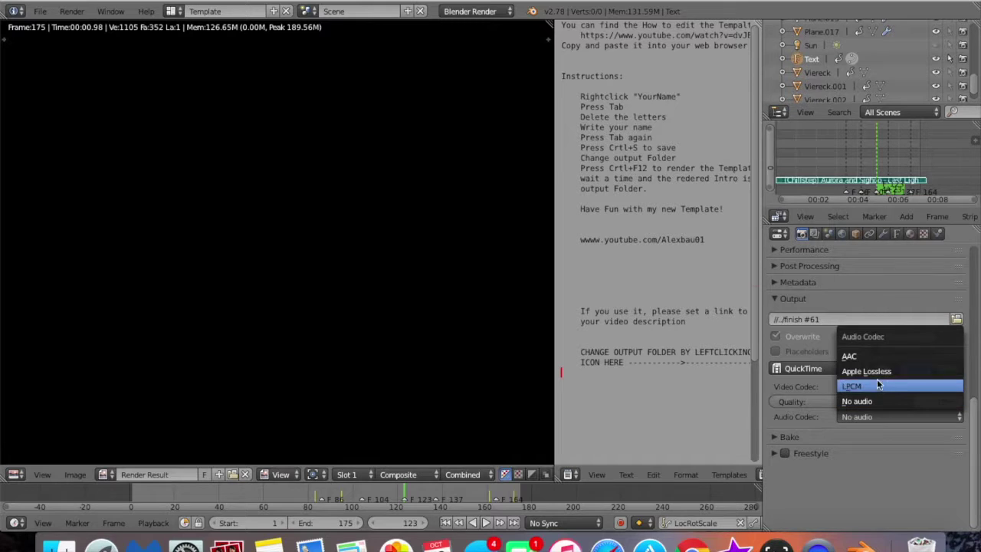
click(875, 355)
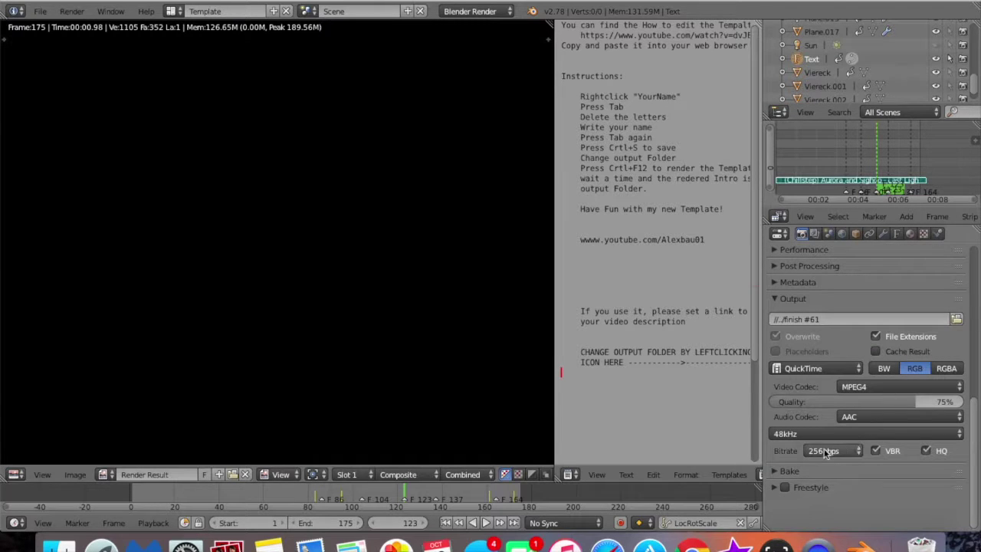
Step: Check the remaining render settings and render the intro as an animation
scroll(881, 410, up, 3)
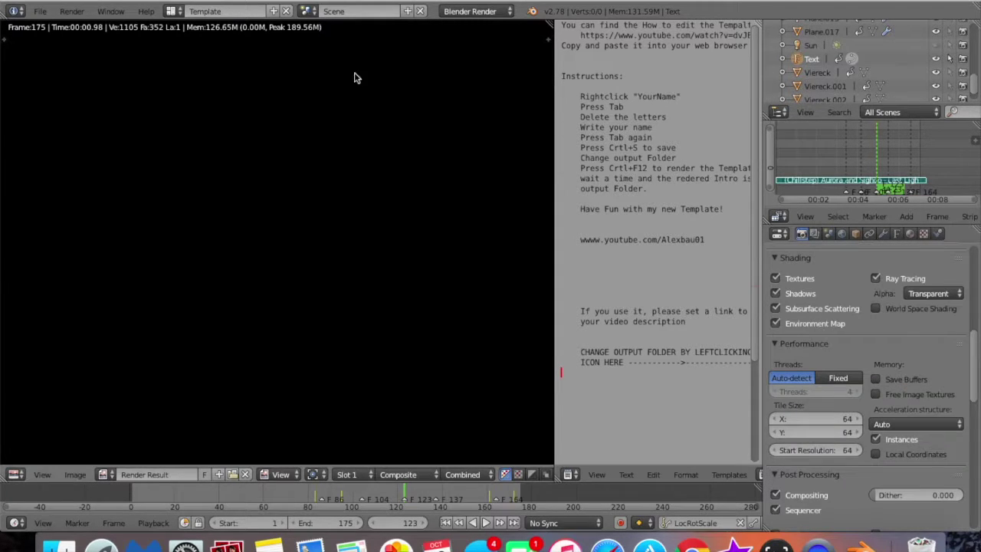
scroll(839, 409, down, 10)
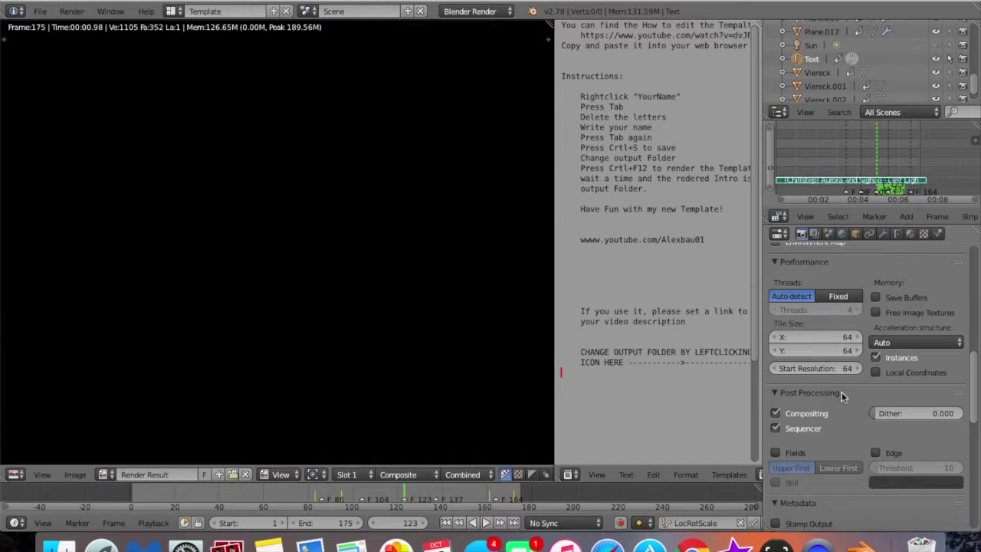
scroll(841, 393, down, 5)
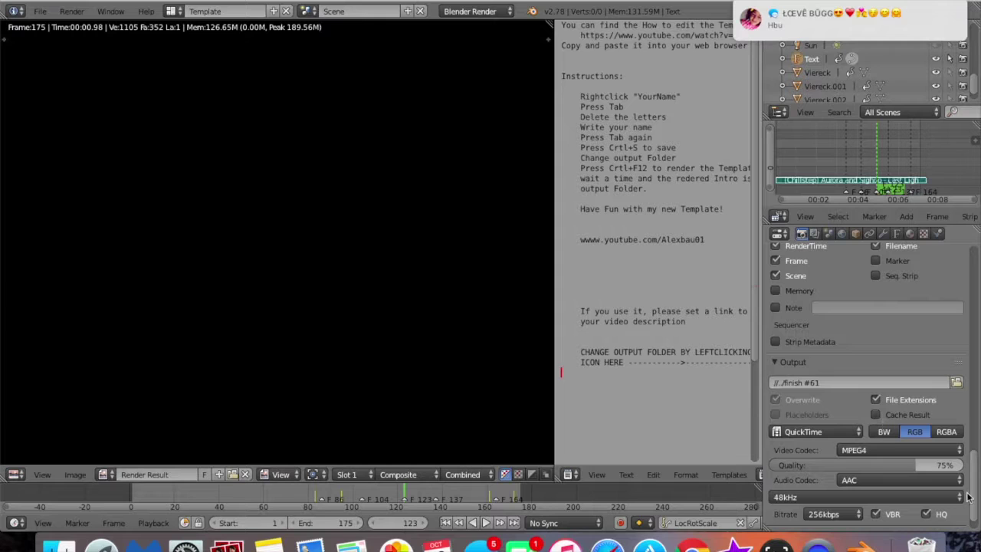
click(74, 11)
click(105, 41)
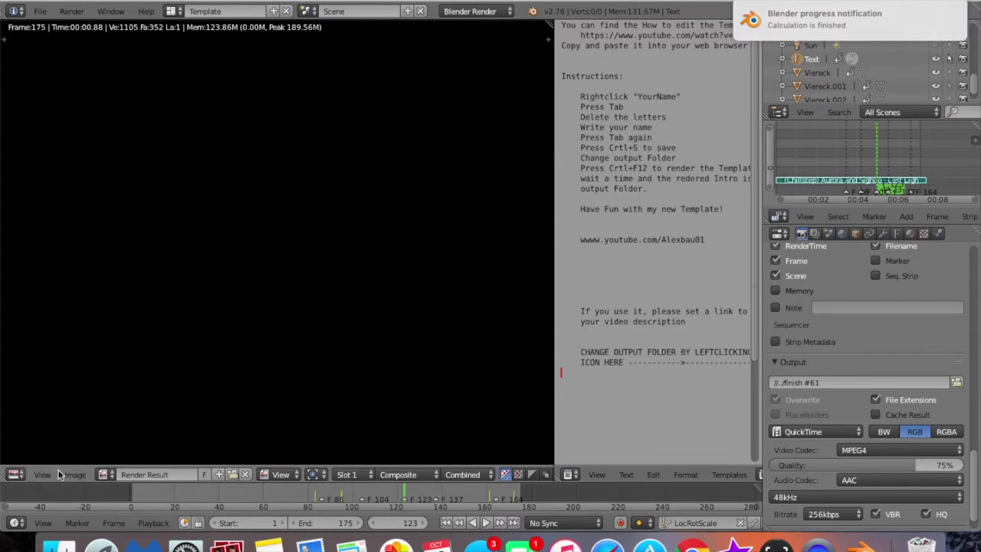
Step: Switch to Finder and move finish 1-17561.mp4 from All My Files to the Trash
click(58, 544)
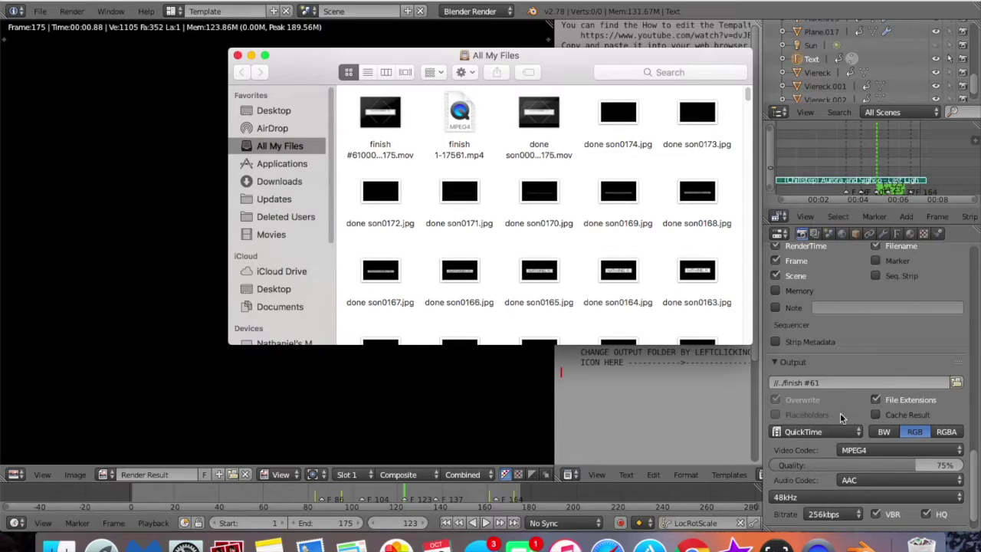
click(841, 418)
scroll(847, 418, down, 1)
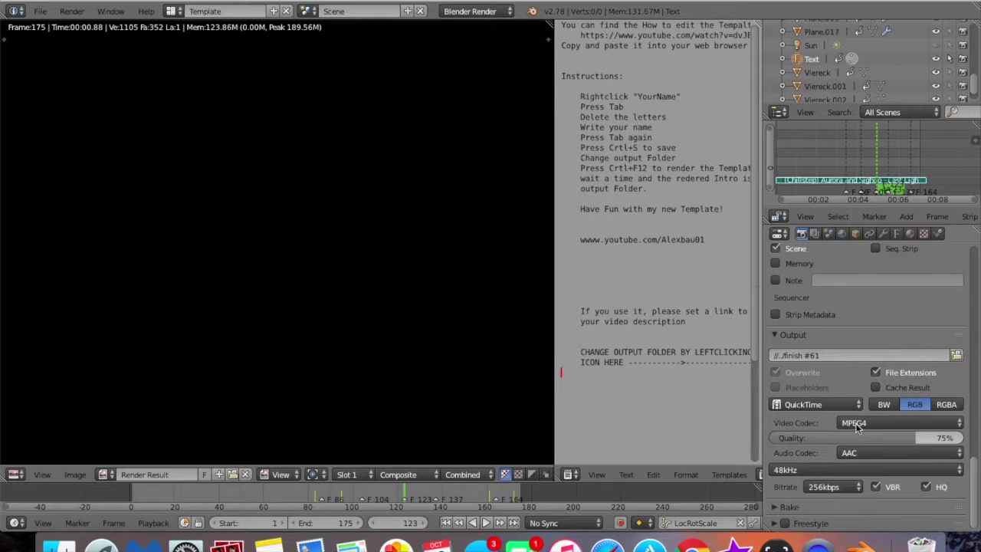
click(58, 544)
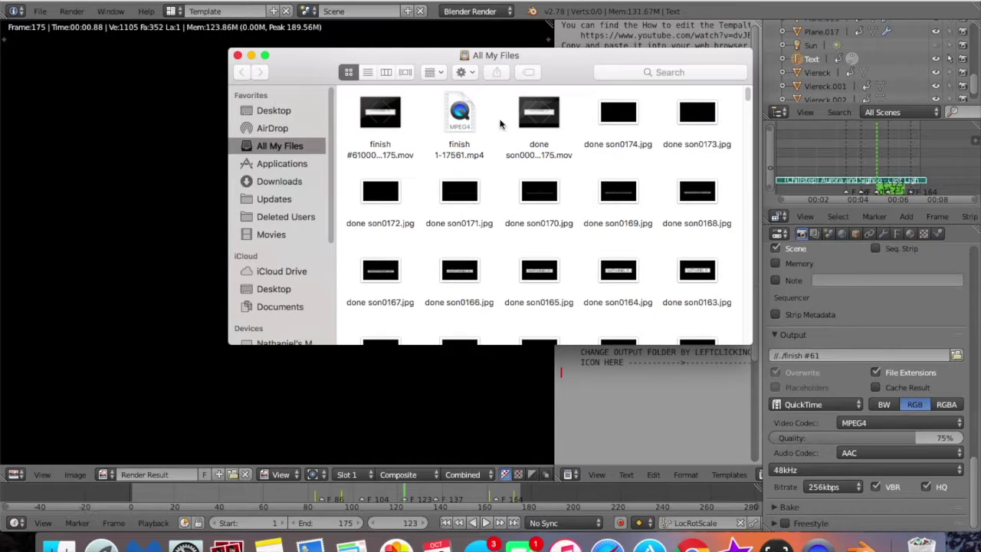
drag(463, 110, 919, 540)
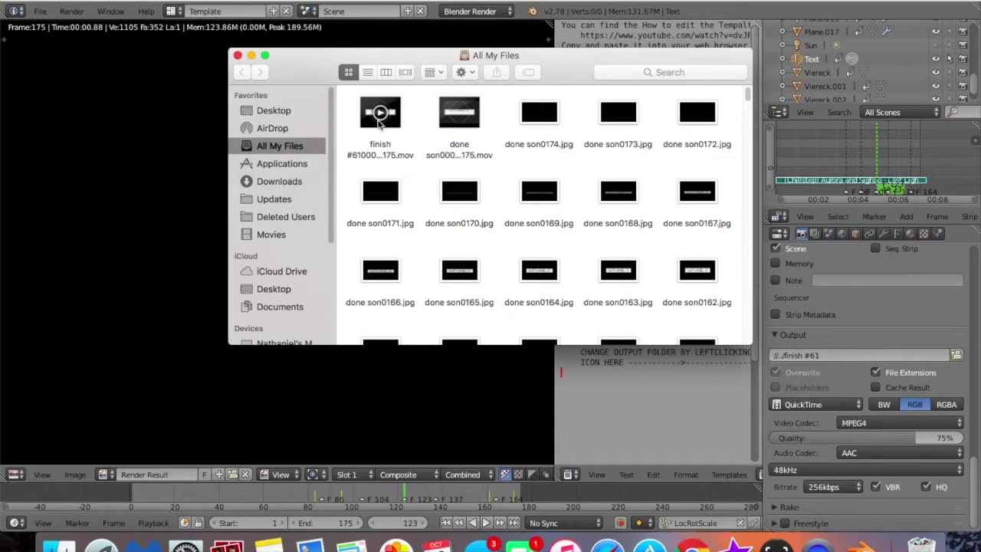
Step: Play the rendered finish #61 .mov in QuickTime Player, close it, browse All My Files and close the Finder window
double_click(372, 126)
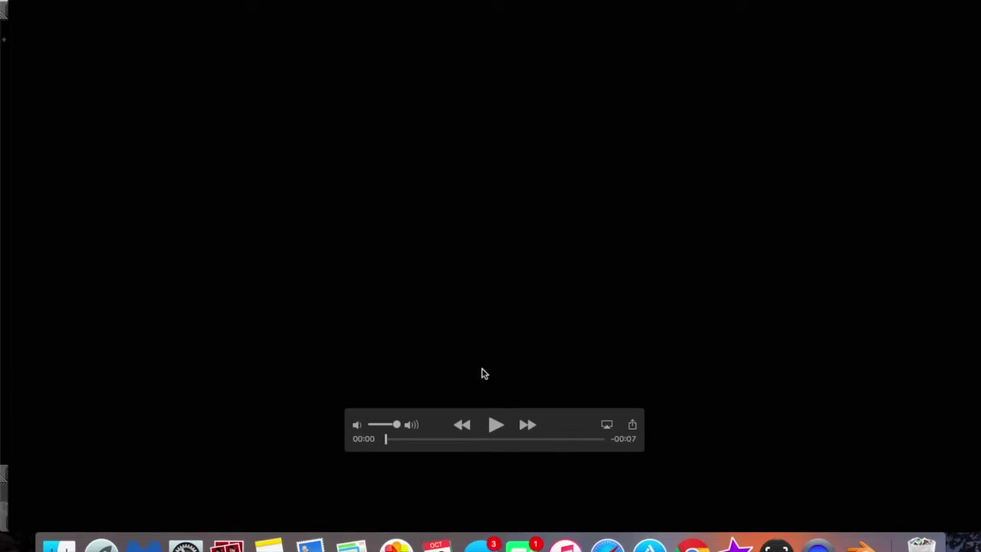
click(485, 427)
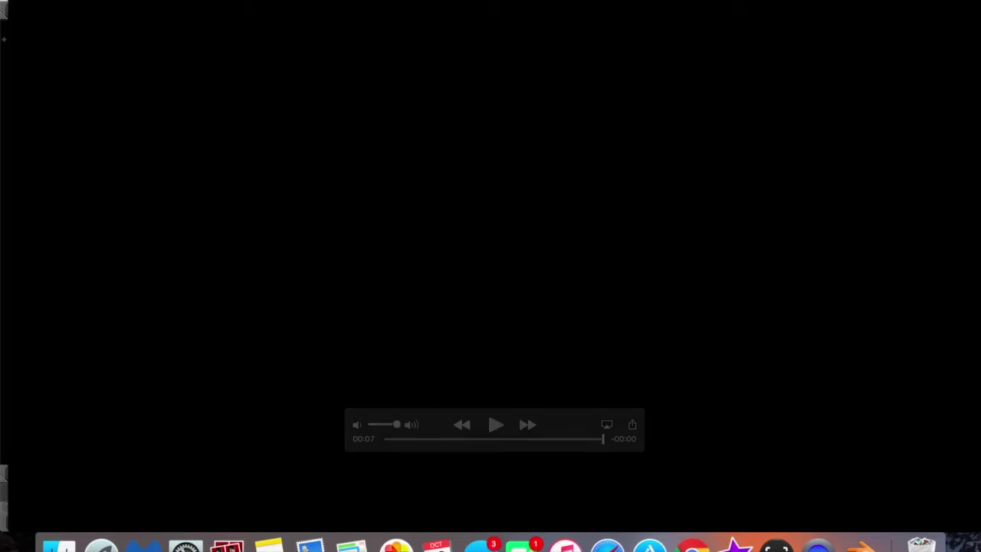
key(super+w)
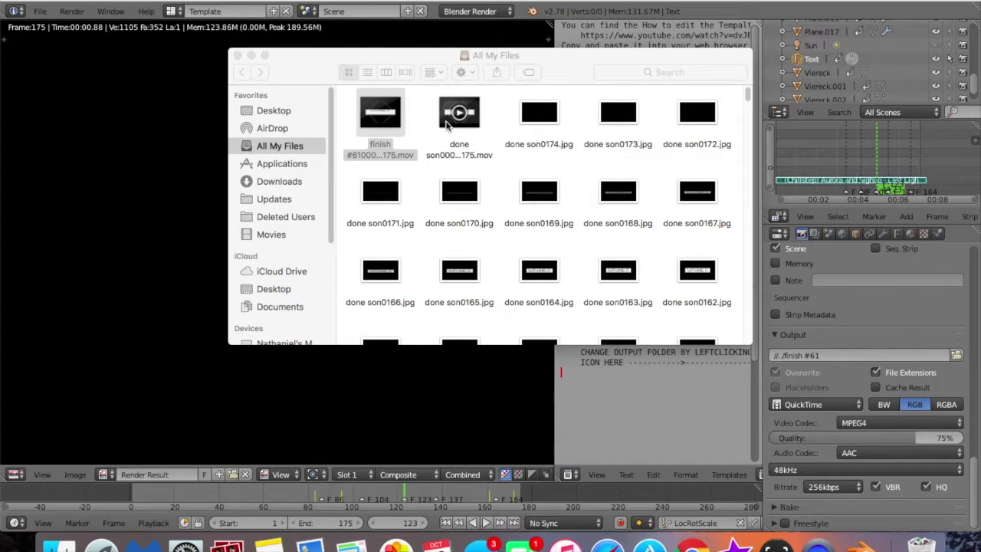
scroll(674, 222, down, 20)
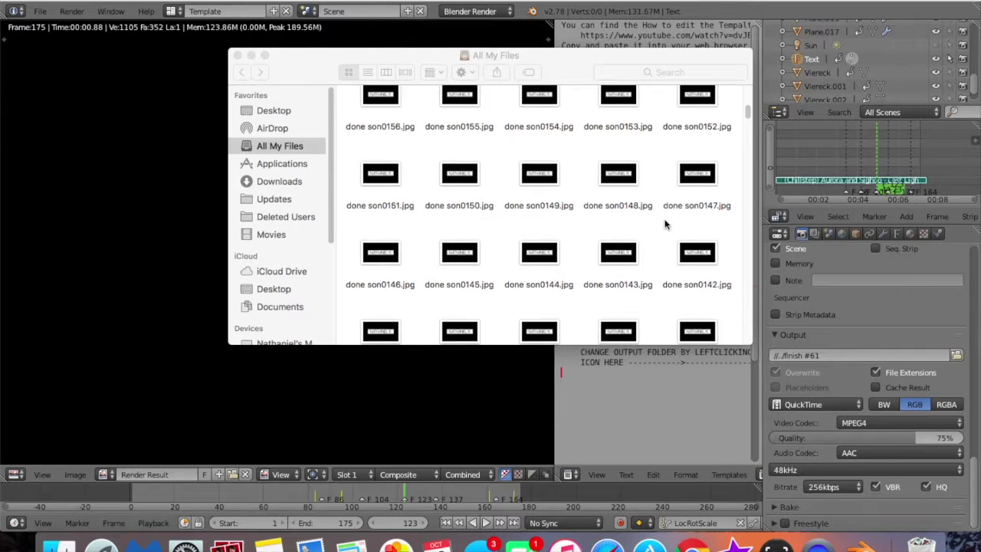
scroll(665, 223, up, 10)
scroll(665, 224, down, 12)
scroll(667, 223, up, 15)
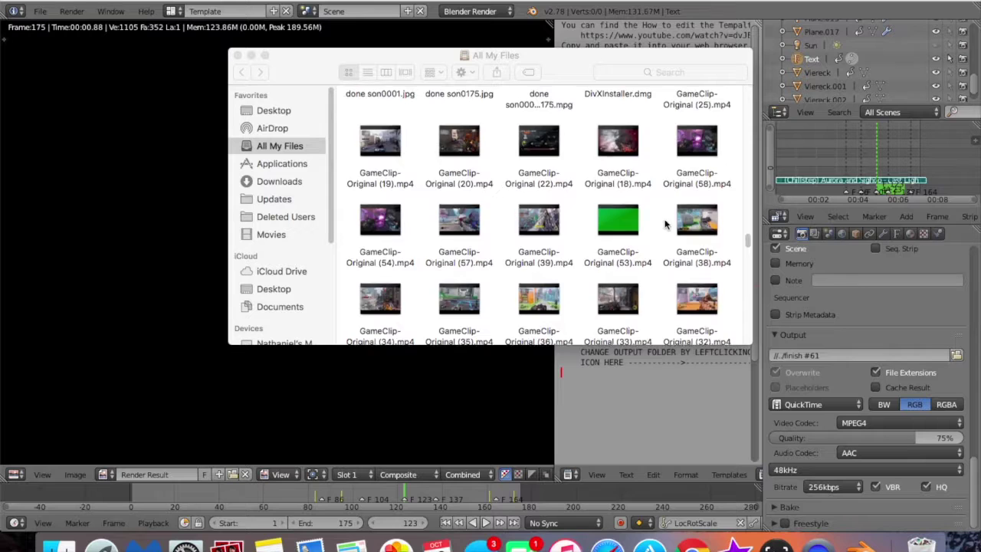
click(238, 55)
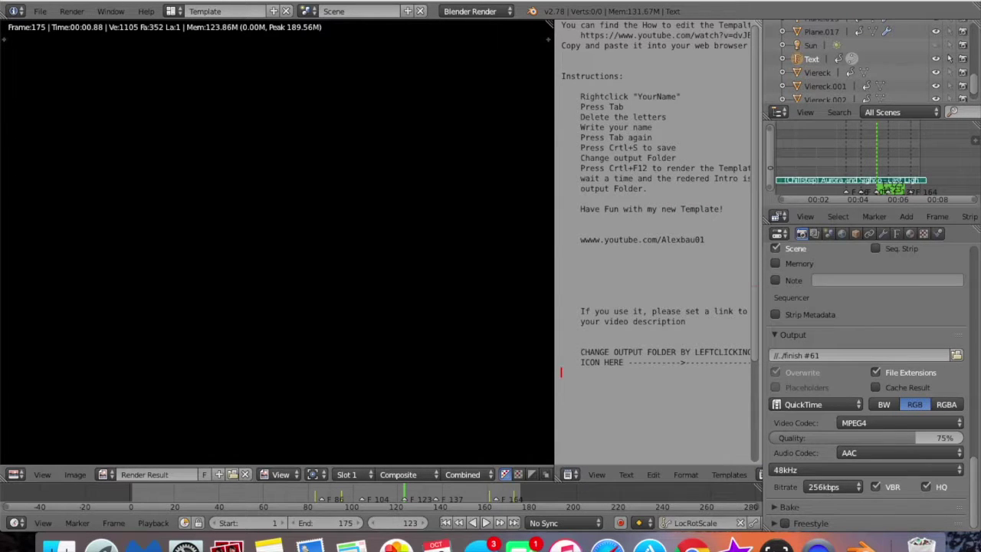